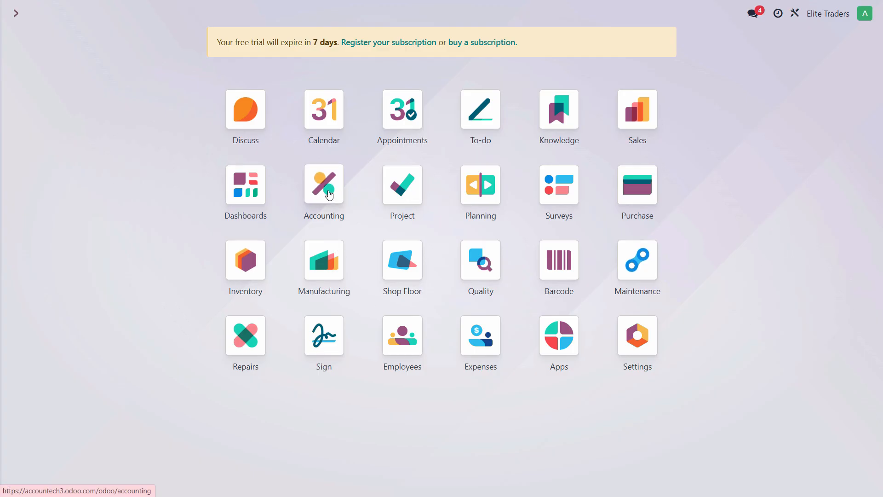
Step: Open the vendor bills in Accounting and create a new bill
left_click(329, 194)
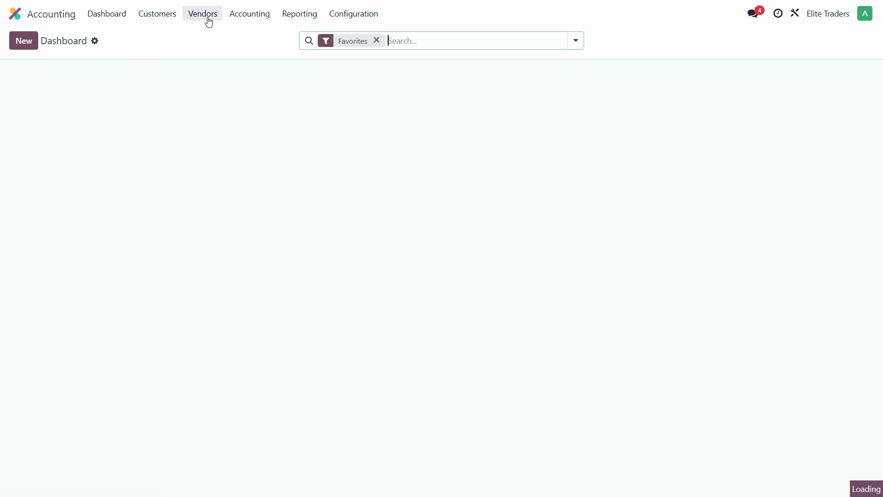
left_click(207, 20)
left_click(205, 36)
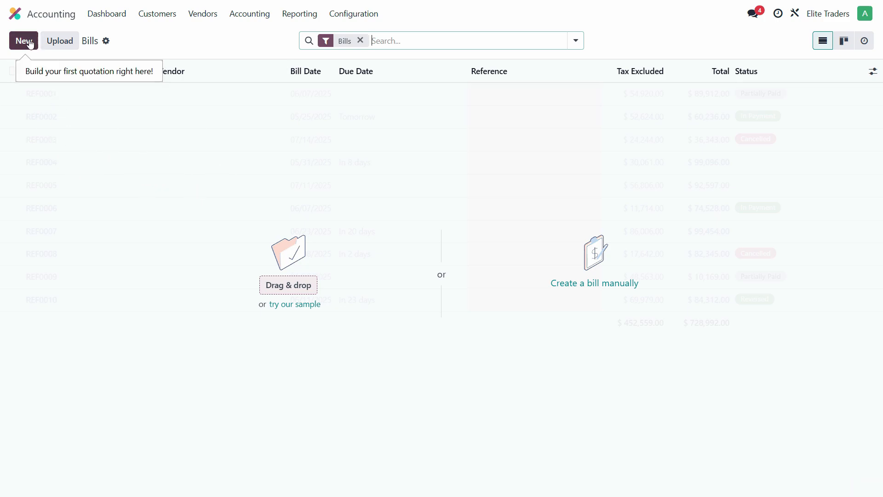
left_click(27, 42)
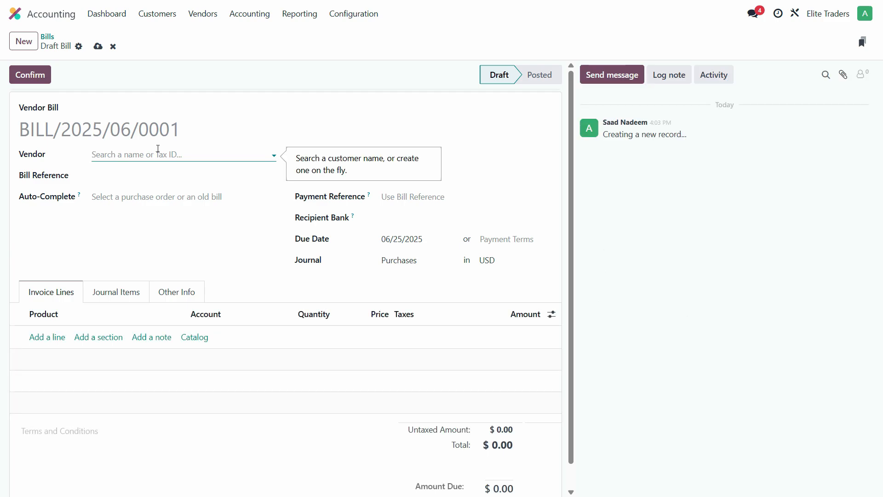
Step: Select the first suggested vendor for the bill and enter 6516518 as the bill reference
left_click(163, 153)
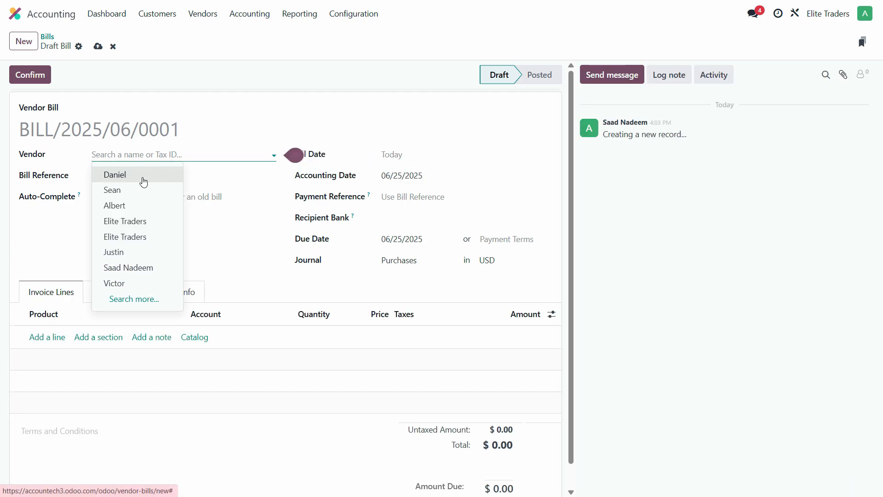
left_click(130, 180)
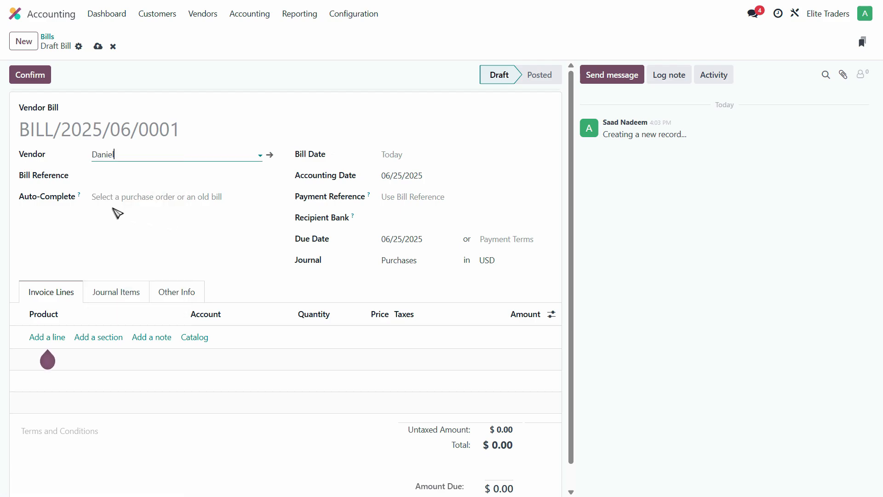
left_click(117, 178)
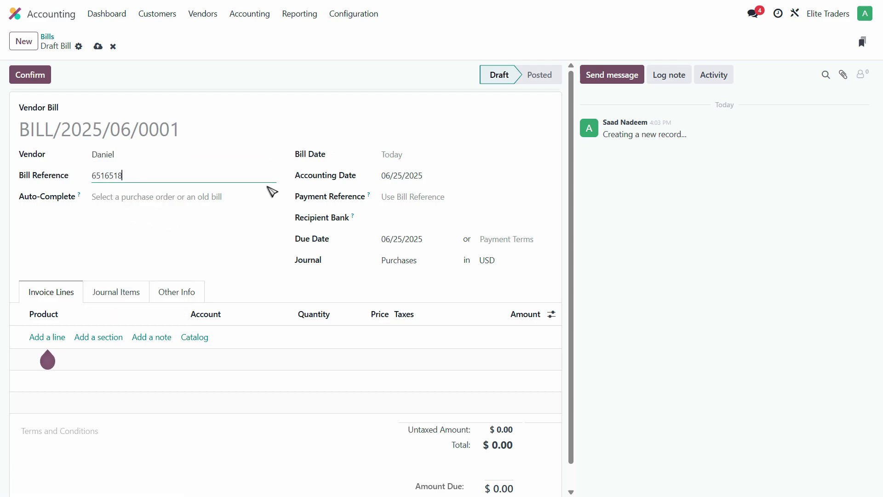
key("Tab")
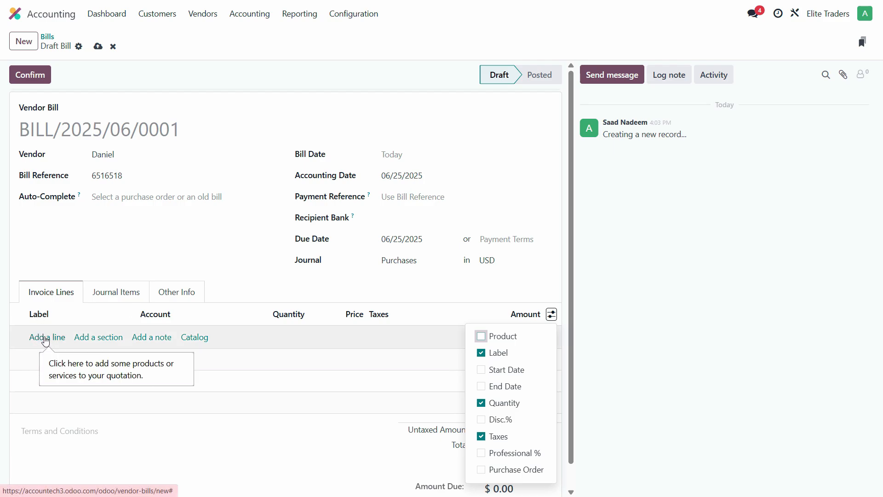
left_click(46, 340)
type("ses")
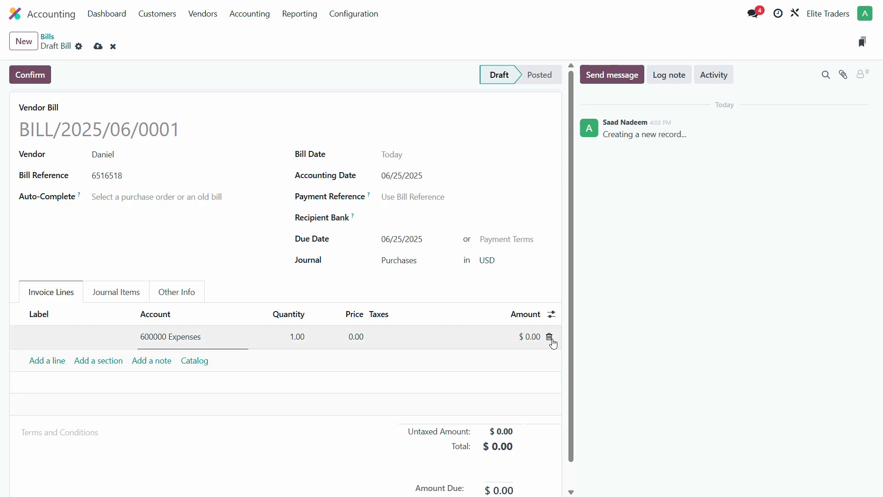
left_click(550, 338)
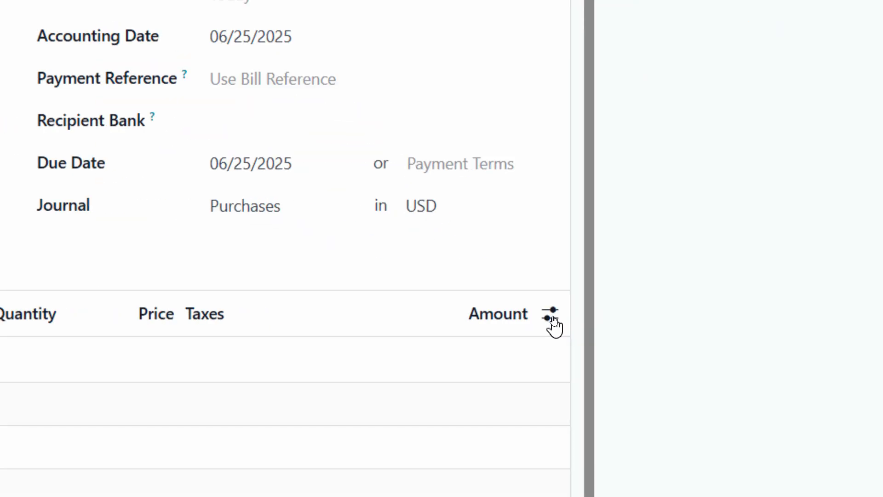
Step: Show the Product column in the invoice lines and add a line for Corolla Wind Screen from the purchase list
left_click(551, 315)
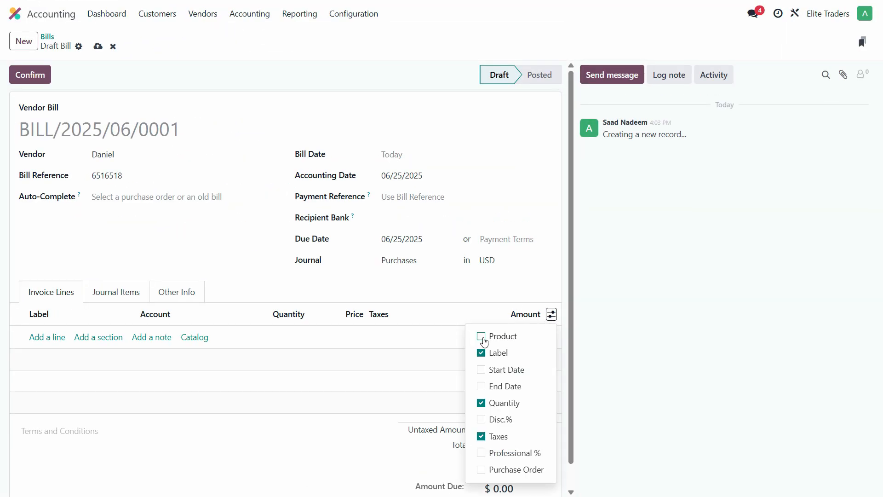
left_click(481, 337)
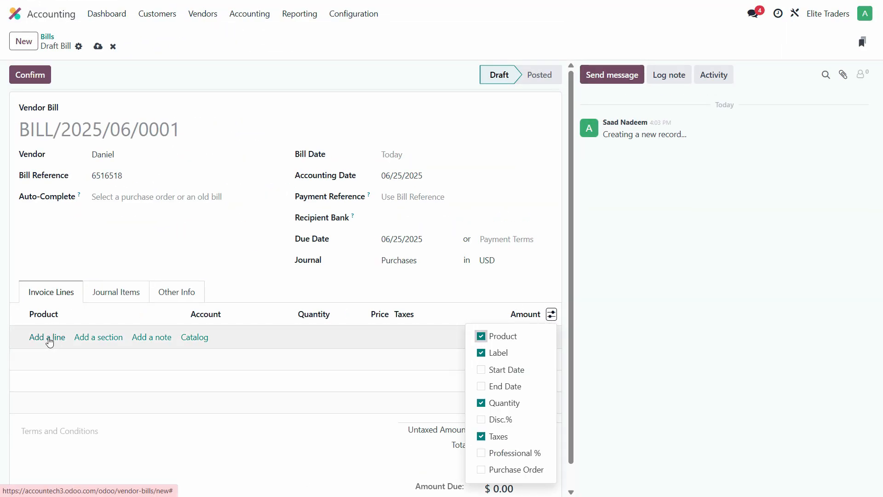
left_click(42, 338)
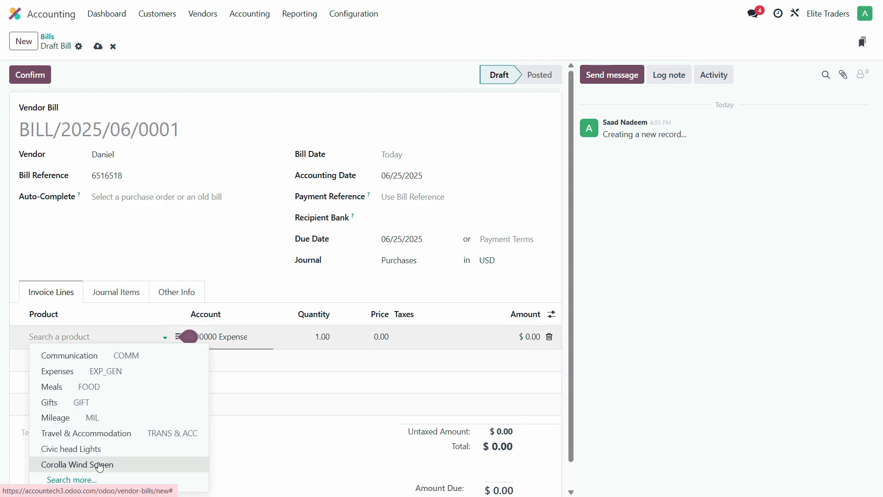
key("alt+Tab")
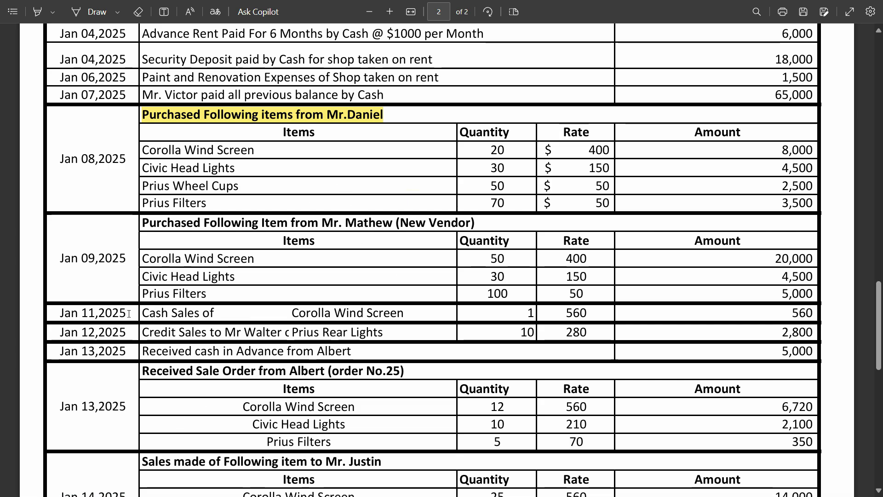
key("alt+Tab")
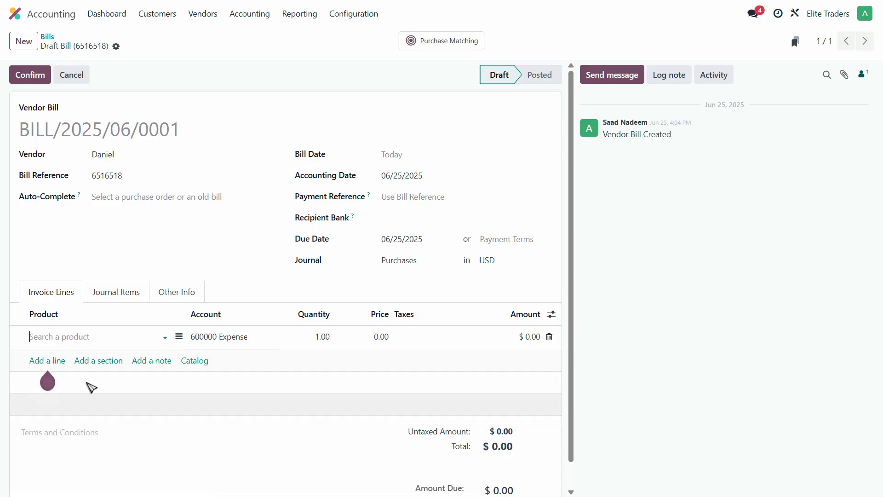
left_click(81, 337)
left_click(267, 379)
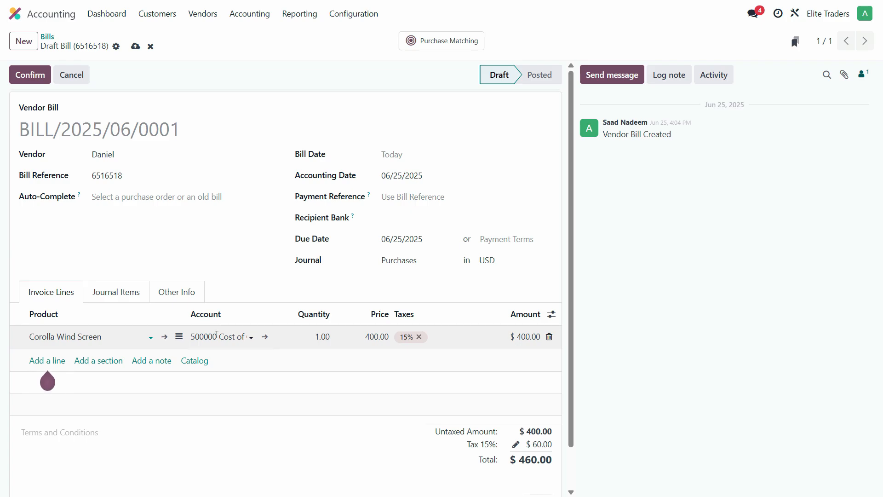
Step: Assign the account 110100 Stock (Inventory) to the Corolla Wind Screen line
left_click(216, 336)
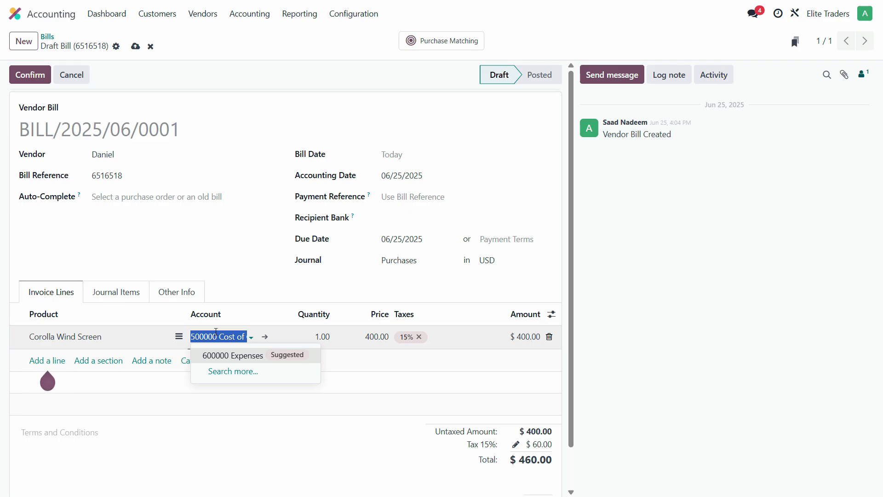
left_click(253, 339)
left_click(250, 339)
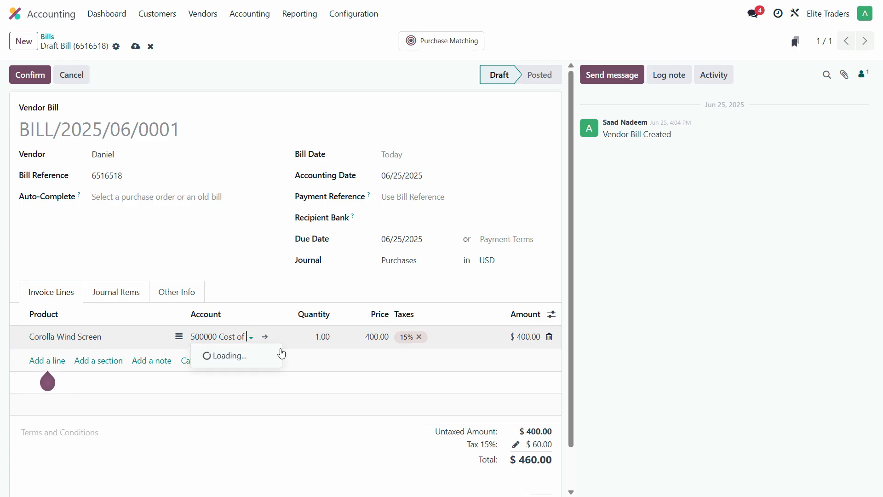
left_click(233, 335)
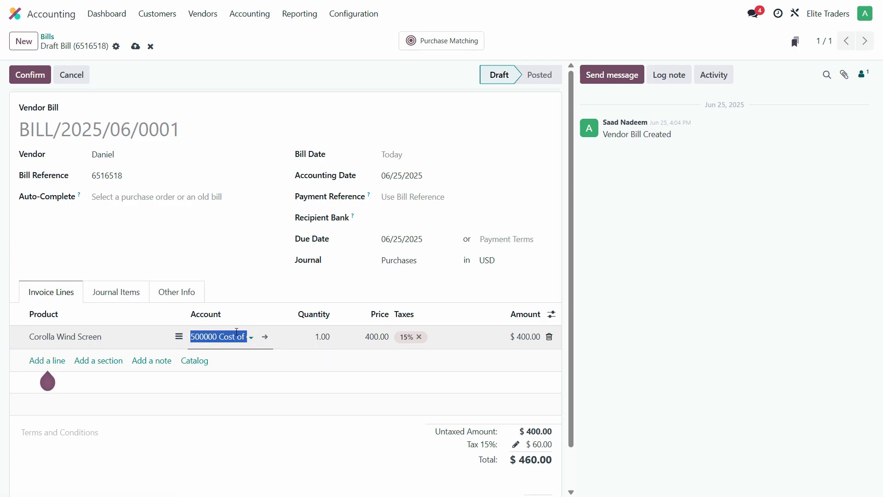
key("BackSpace")
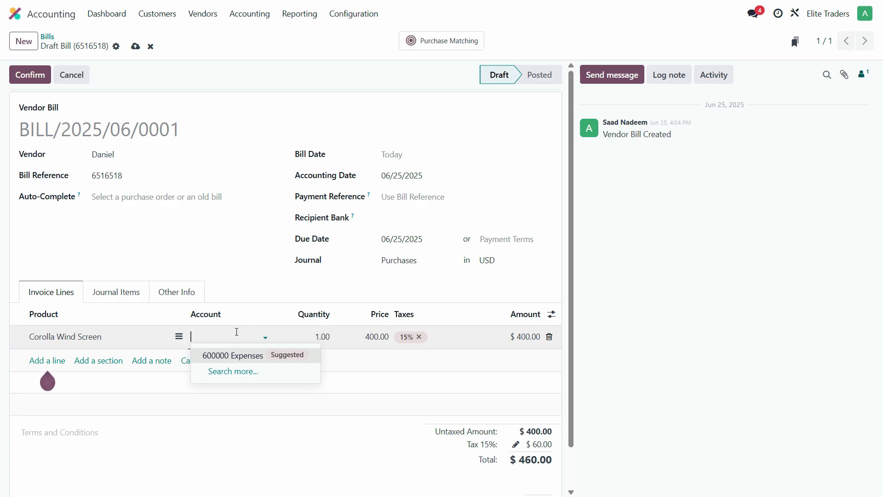
left_click(233, 371)
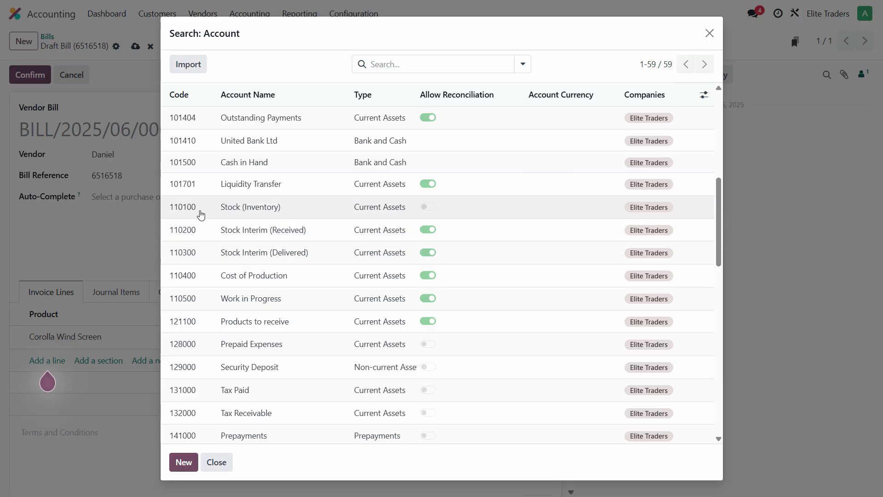
left_click(193, 215)
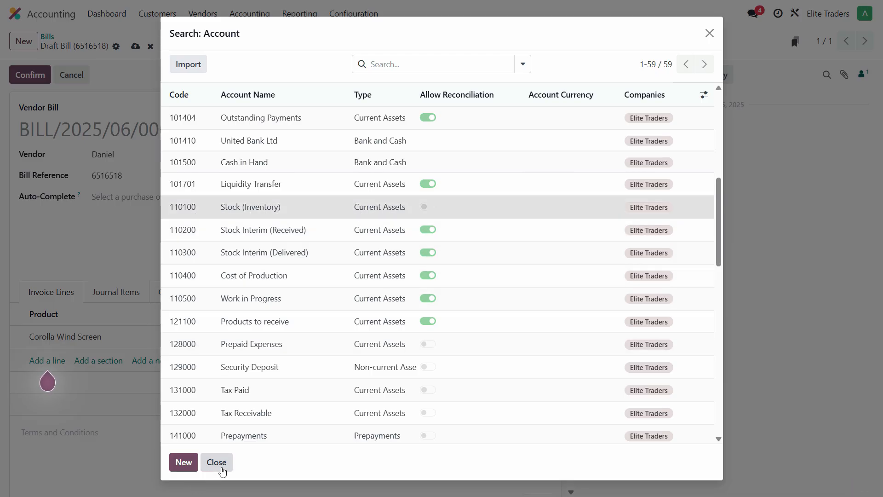
Step: Check the purchase list and set the Corolla Wind Screen quantity to 20
key("alt+Tab")
key("alt+Tab")
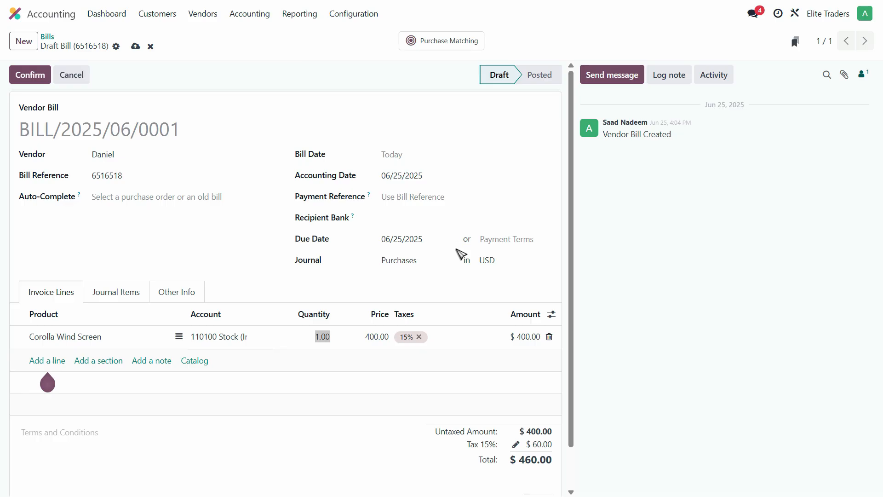
left_click(396, 341)
type("20")
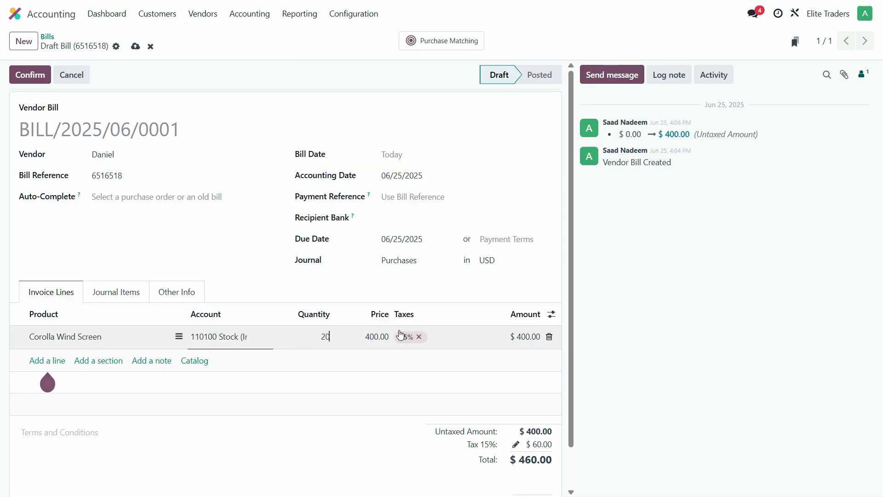
key("Tab")
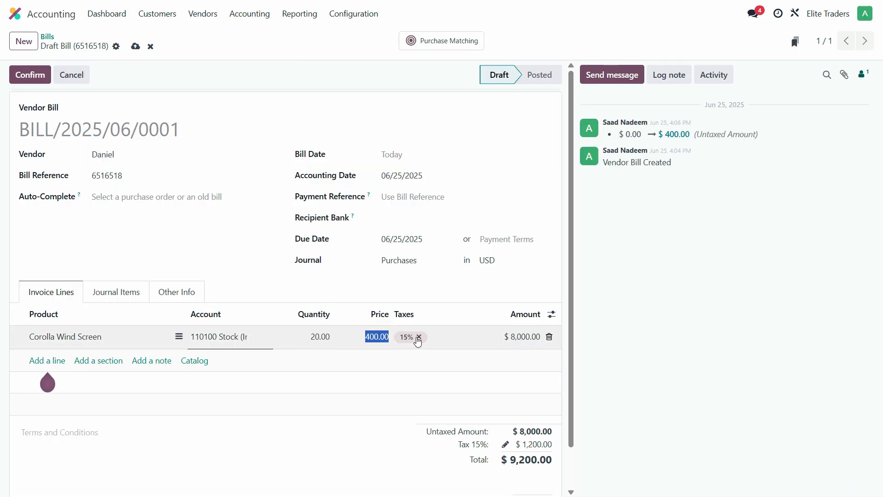
Step: Set the tax on the Corolla Wind Screen line to 0% Imports
left_click(418, 337)
left_click(420, 338)
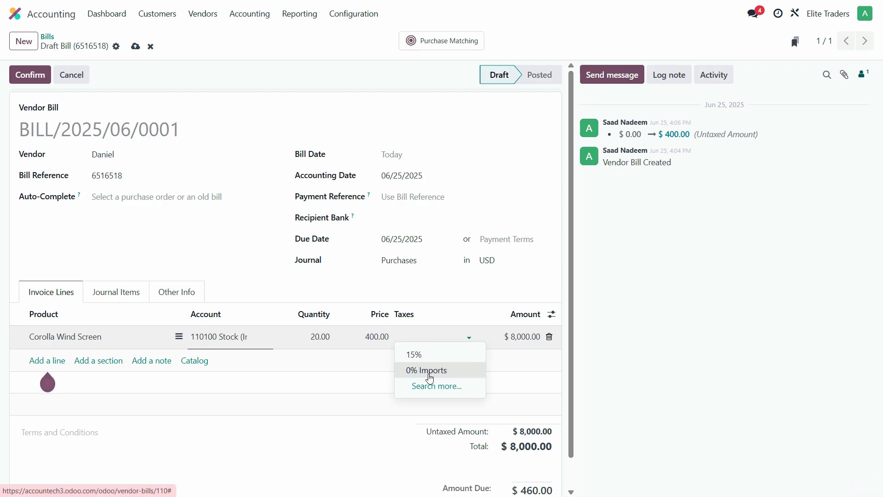
left_click(430, 378)
left_click(54, 381)
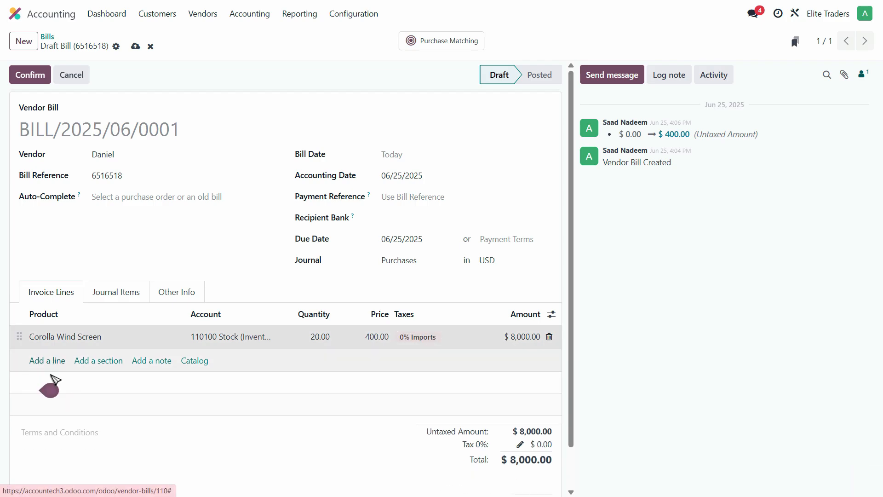
Step: Add a second invoice line for Civic head Lights, the next item in the PDF purchase list
left_click(55, 361)
left_click(62, 362)
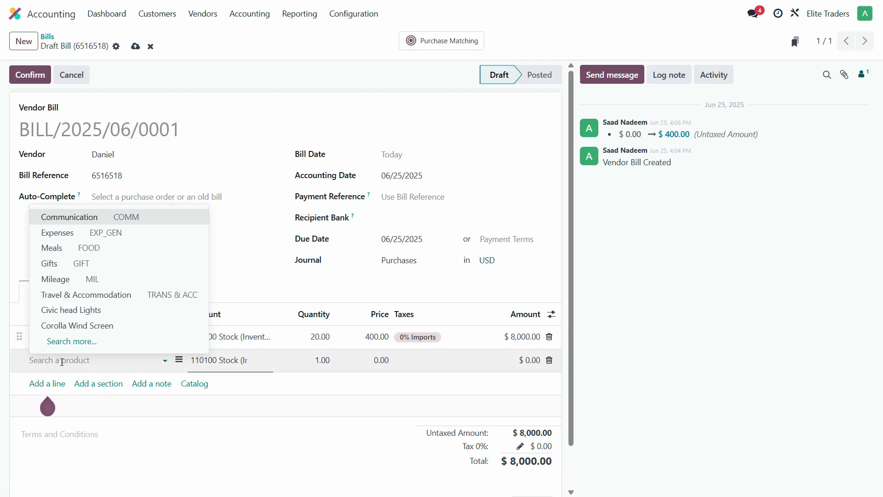
key("alt+Tab")
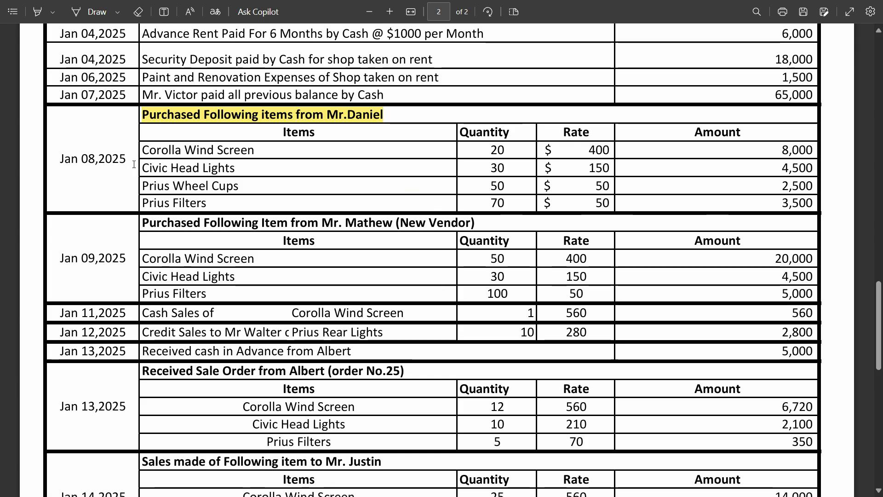
key("alt+Tab")
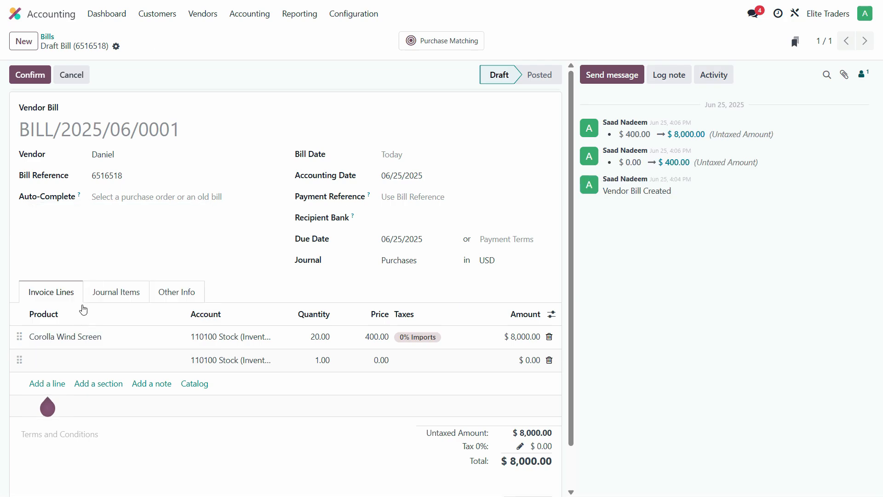
left_click(95, 361)
Step: Assign the account 110100 Stock (Inventory) to the Civic head Lights line
left_click(243, 359)
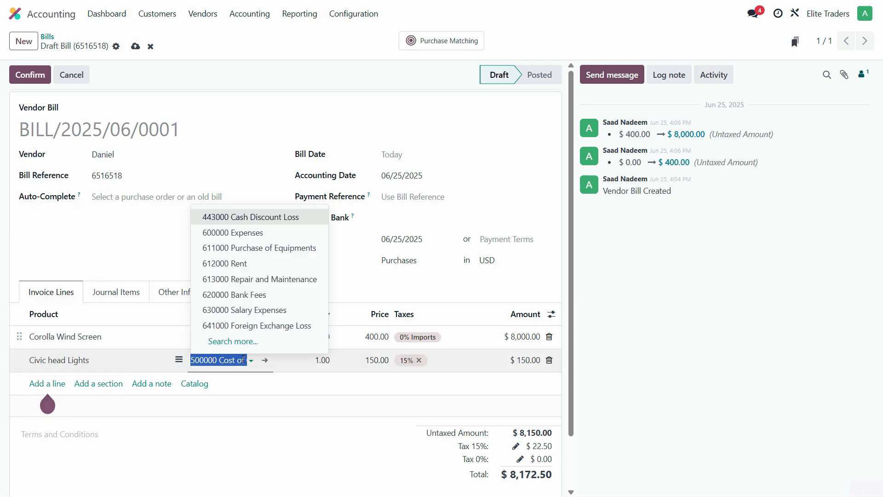
type("11")
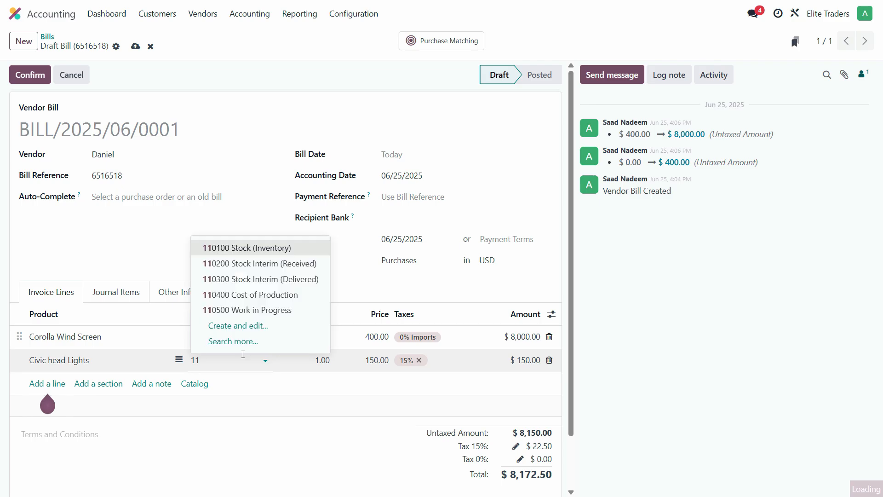
left_click(248, 248)
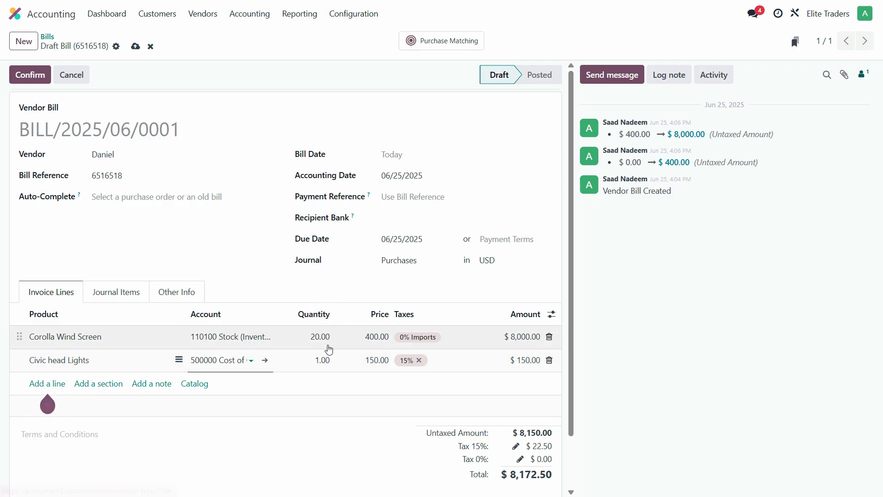
Step: Look up the Civic Head Lights quantity in the PDF purchase list and set that line's quantity to 30
left_click(323, 361)
key("alt+Tab")
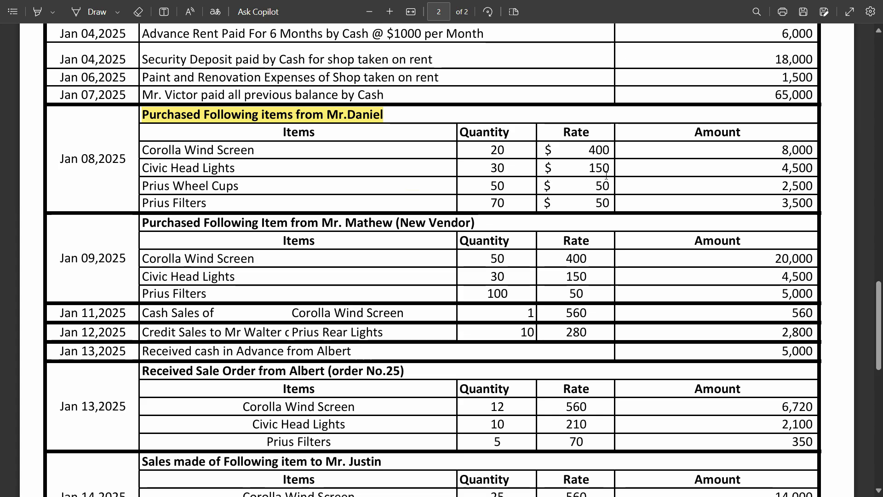
key("alt+Tab")
left_click(330, 361)
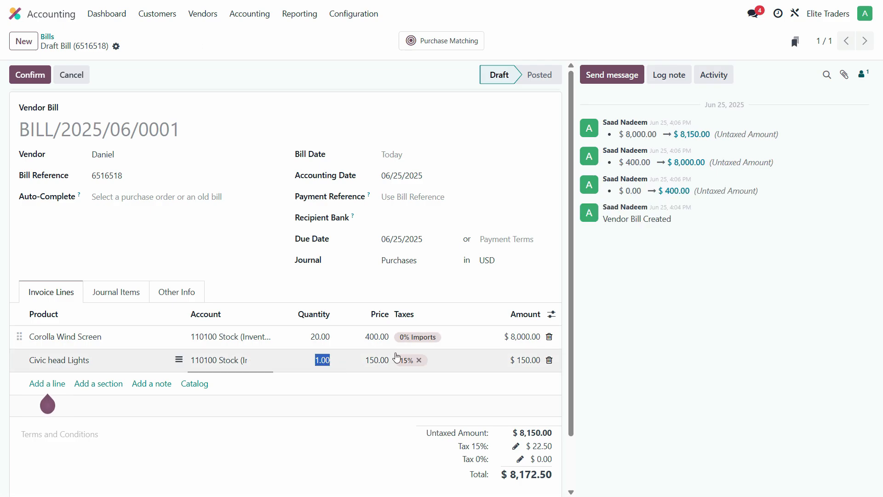
type("30")
key("Tab")
key("Tab")
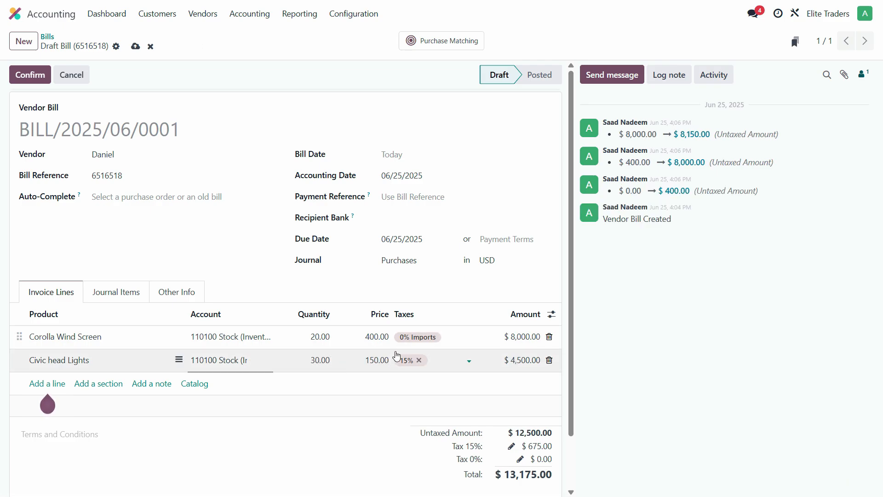
Step: Replace the tax on the Civic head Lights line with 0% Imports
left_click(419, 360)
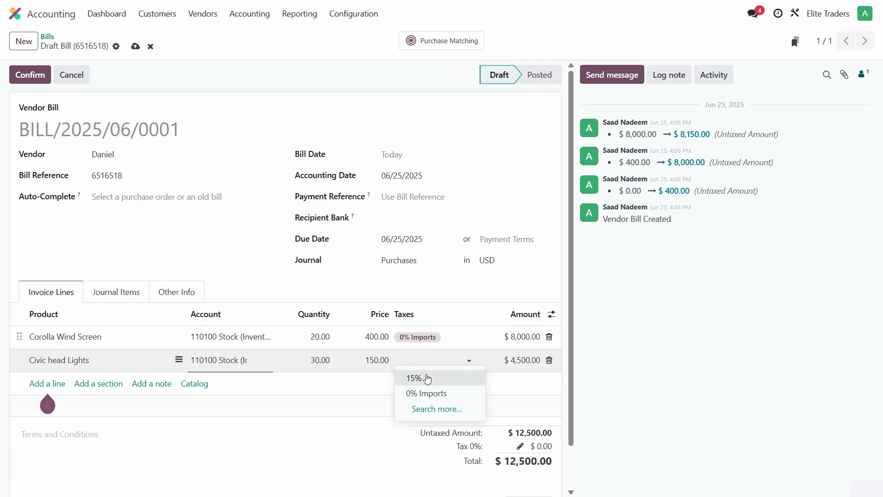
left_click(428, 394)
Step: Check the next item in the PDF purchase list and add a third invoice line for Prius Wheel Cups
left_click(50, 383)
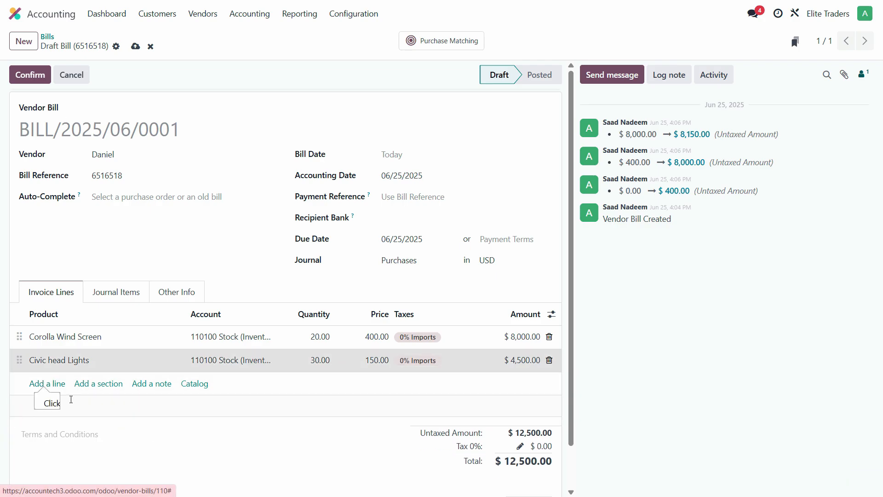
key("alt+Tab")
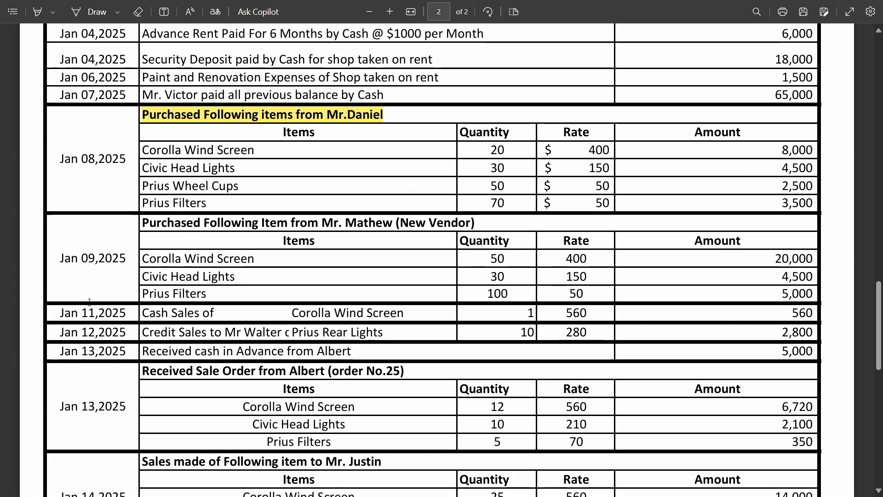
key("alt+Tab")
left_click(90, 385)
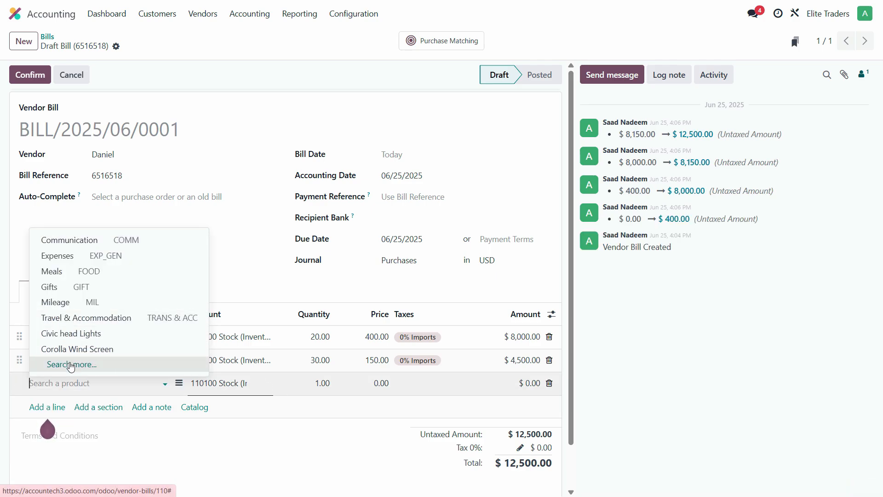
left_click(80, 364)
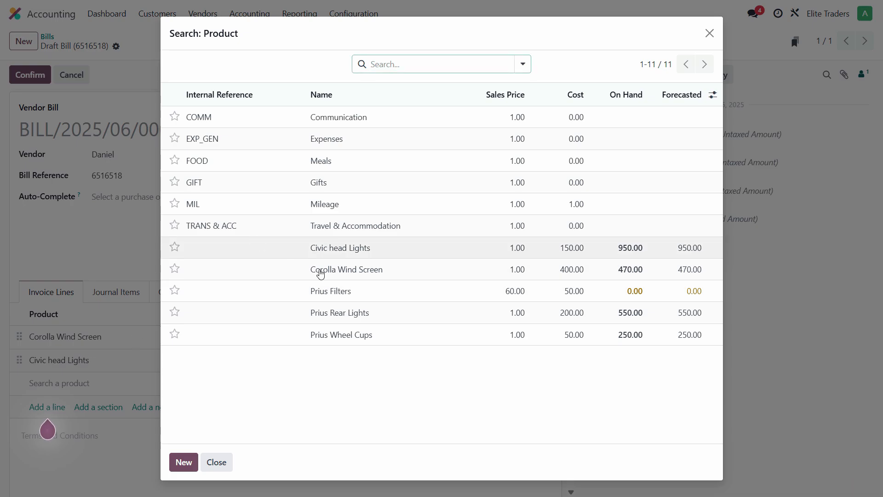
left_click(350, 338)
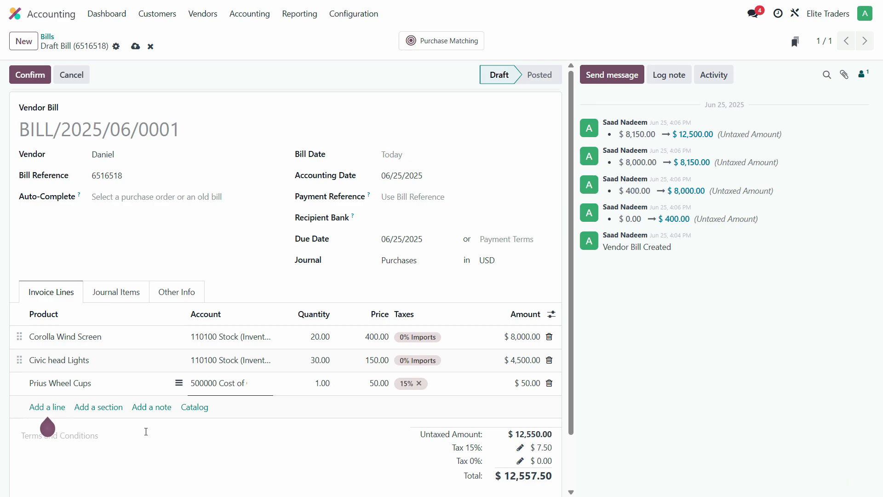
Step: Assign the account 110100 Stock (Inventory) to the Prius Wheel Cups line
left_click(238, 383)
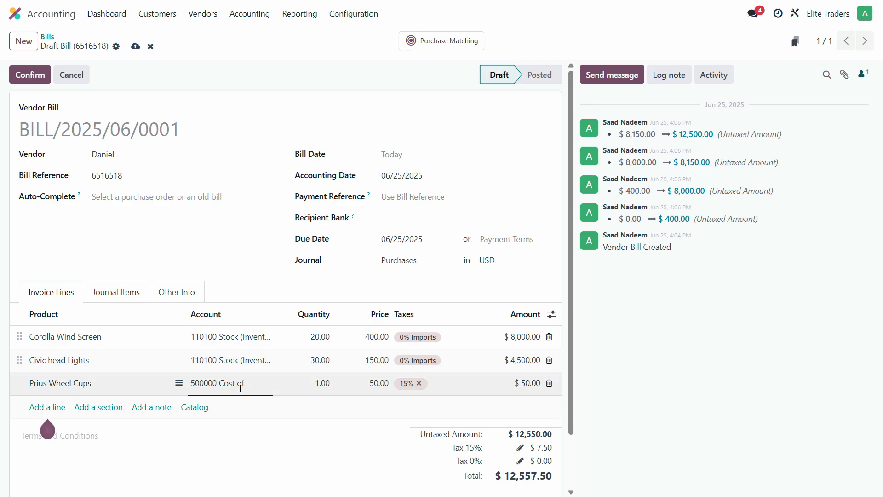
type("110")
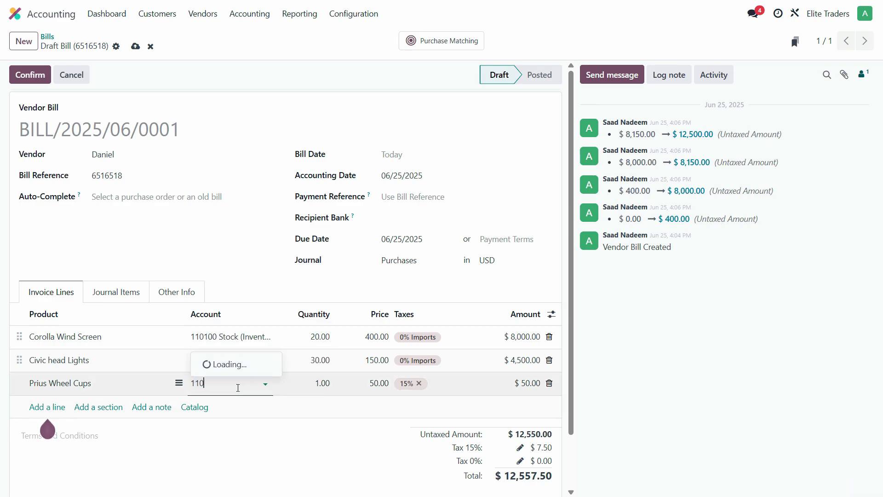
left_click(286, 276)
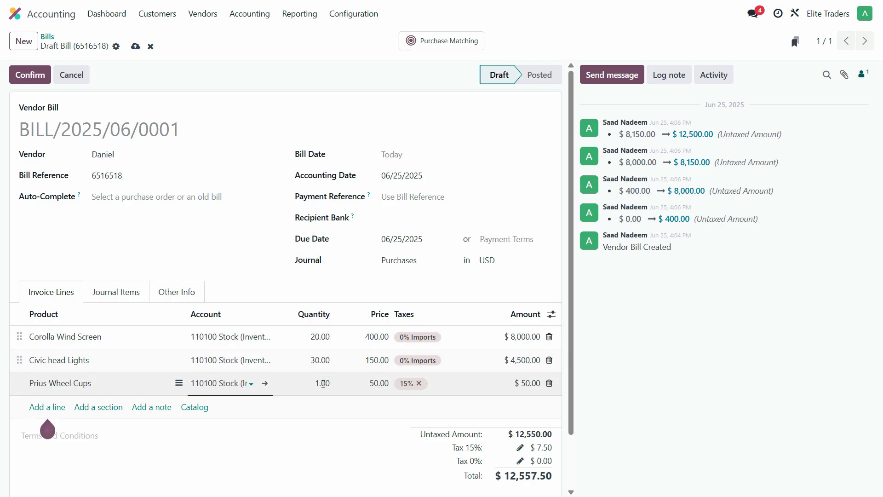
Step: Set the Prius Wheel Cups line's quantity to 50, as in the PDF purchase list, and replace its tax with 0% Imports
key("Tab")
key("alt+Tab")
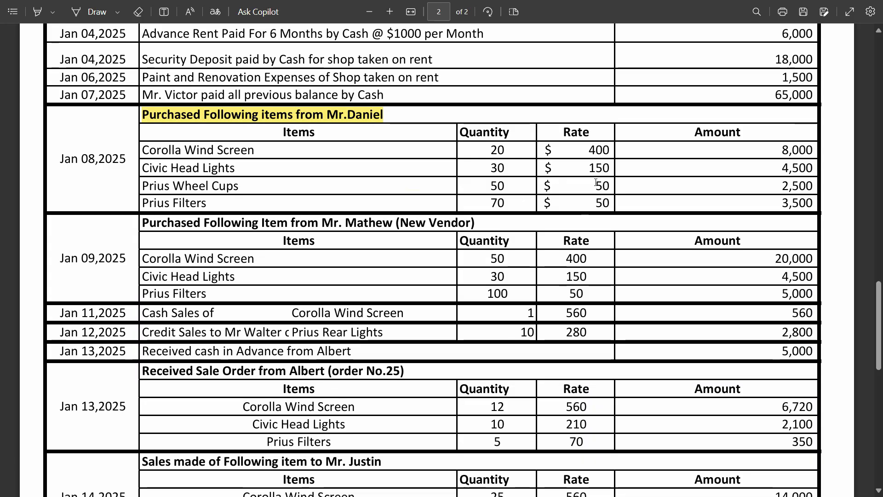
key("alt+Tab")
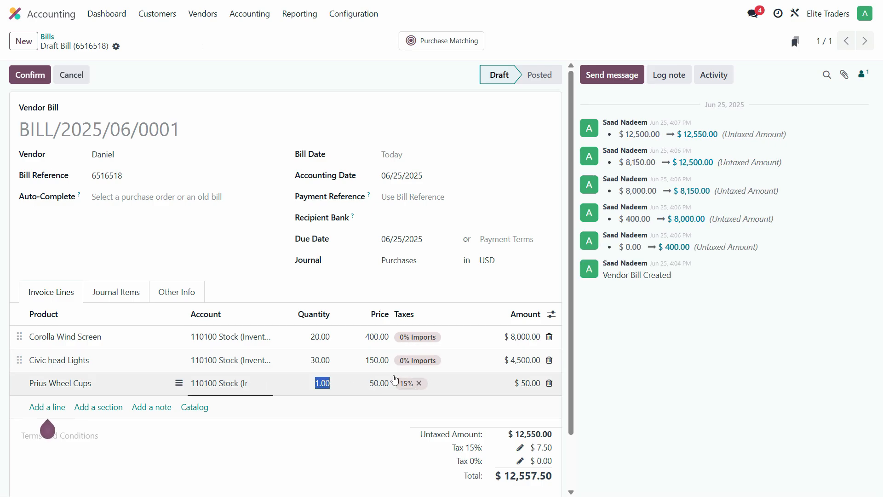
type("50")
key("Tab")
key("Tab")
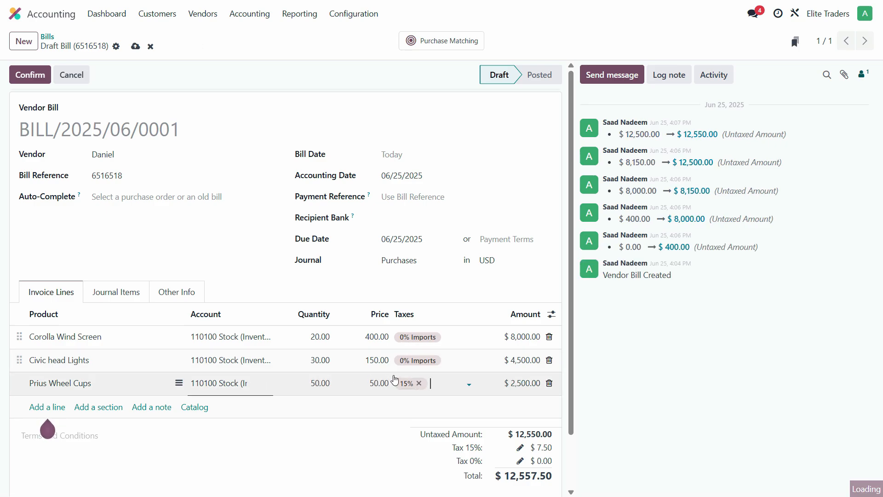
left_click(419, 383)
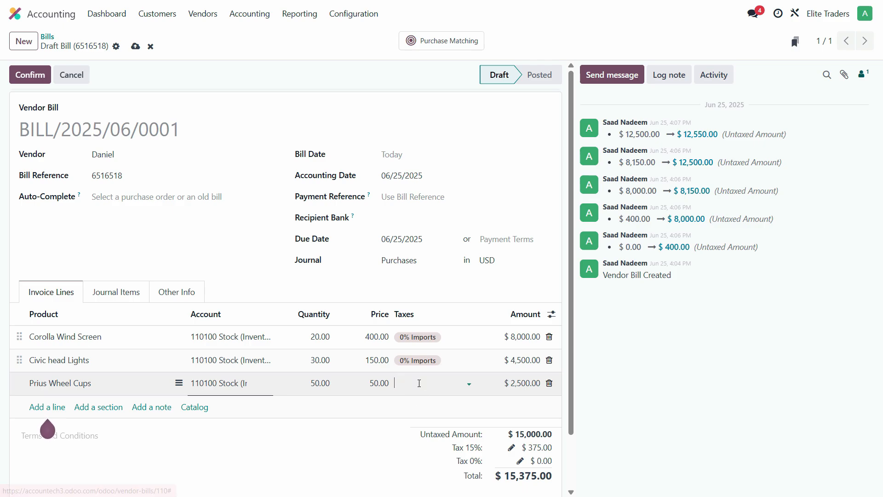
left_click(418, 416)
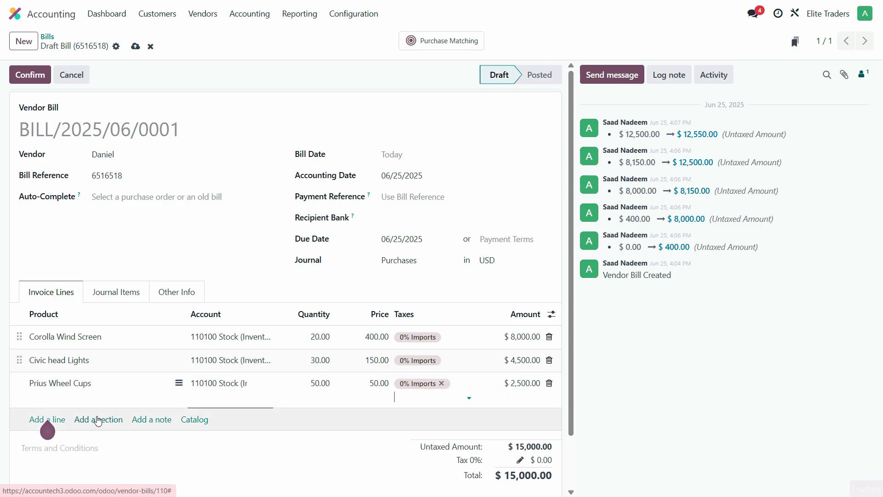
Step: Add a fourth invoice line for Prius Filters, the last item of the Jan 08,2025 purchase in the PDF
left_click(46, 417)
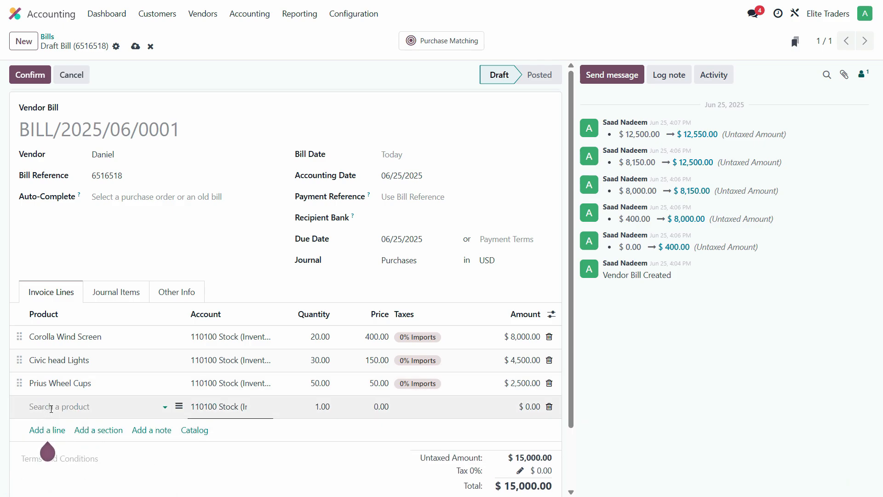
key("alt+Tab")
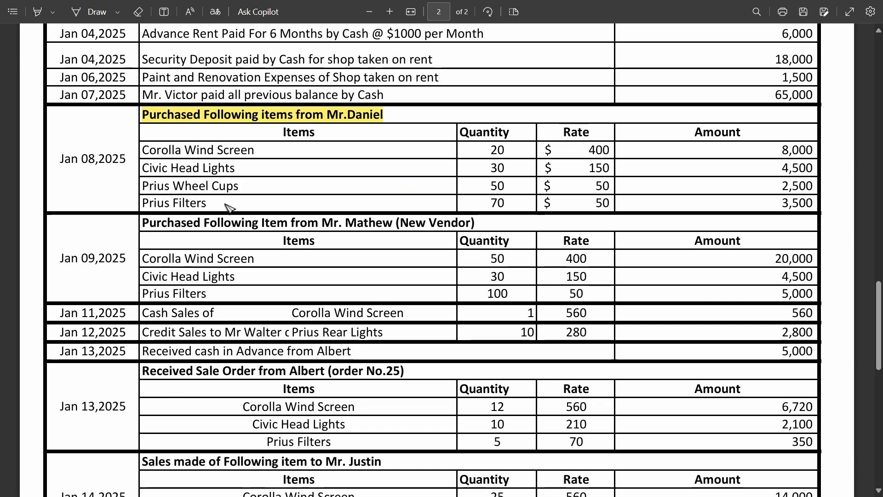
key("alt+Tab")
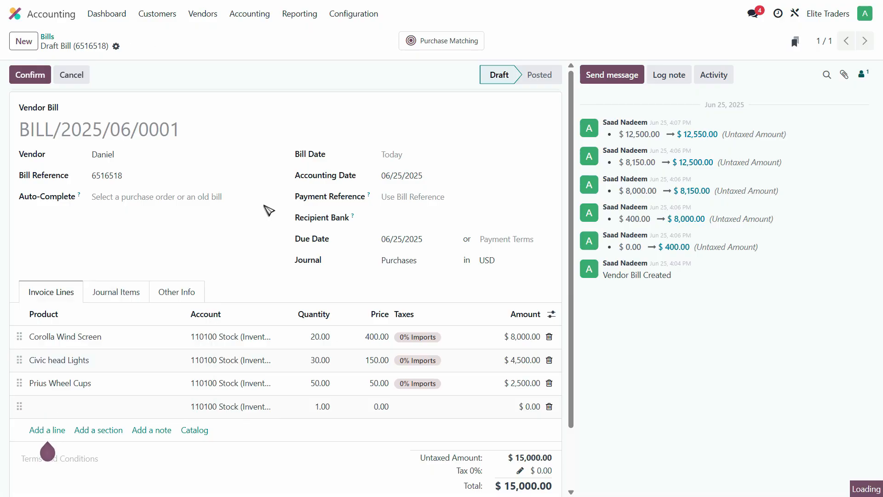
left_click(55, 407)
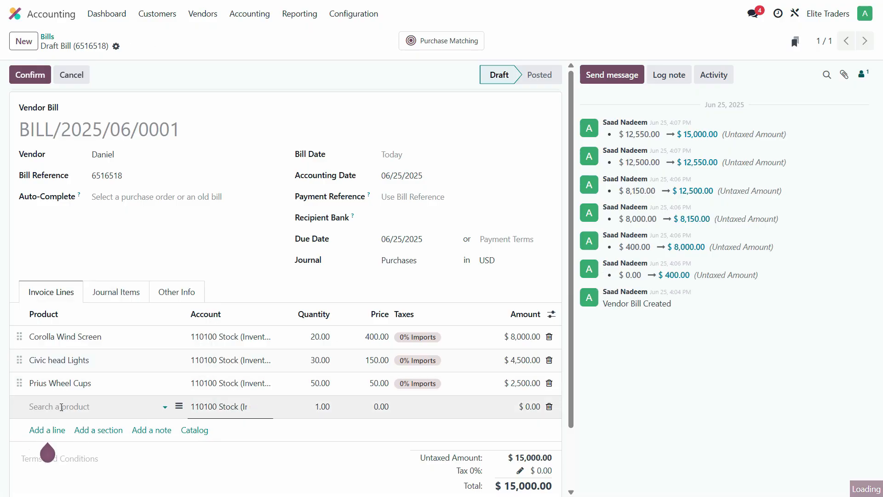
type("prius")
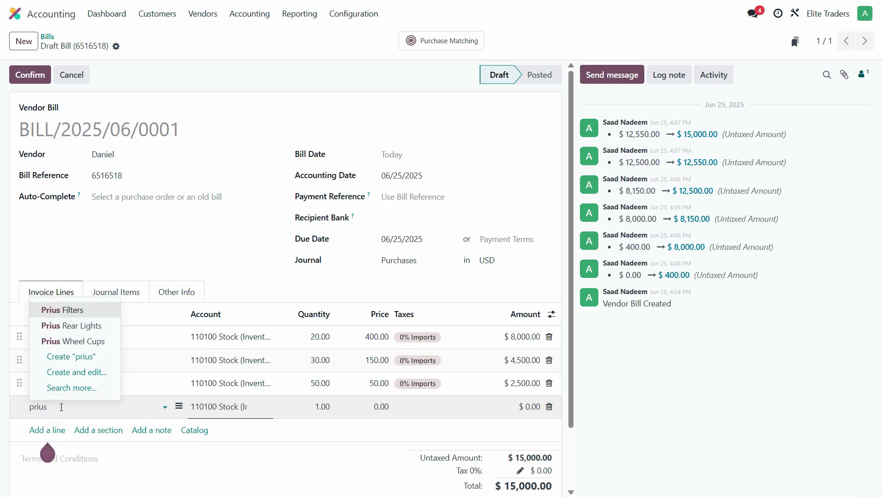
left_click(91, 311)
Step: Assign the account 110100 Stock (Inventory) to the Prius Filters line
left_click(238, 405)
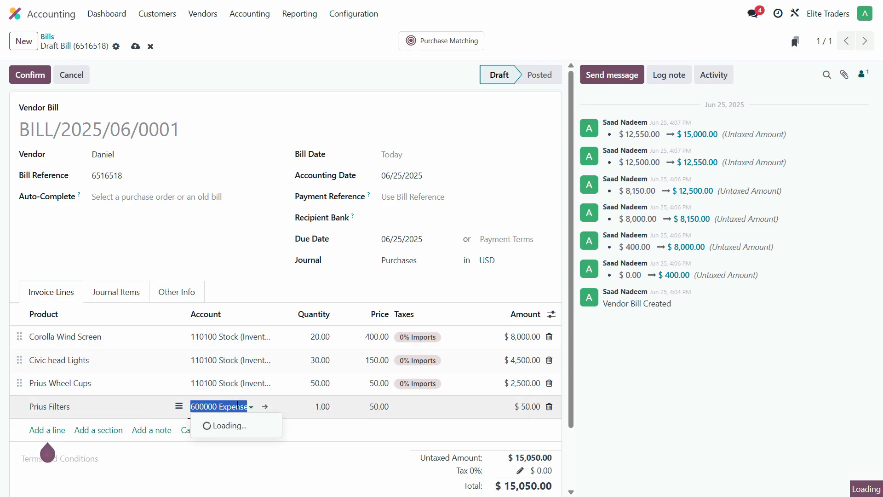
type("110")
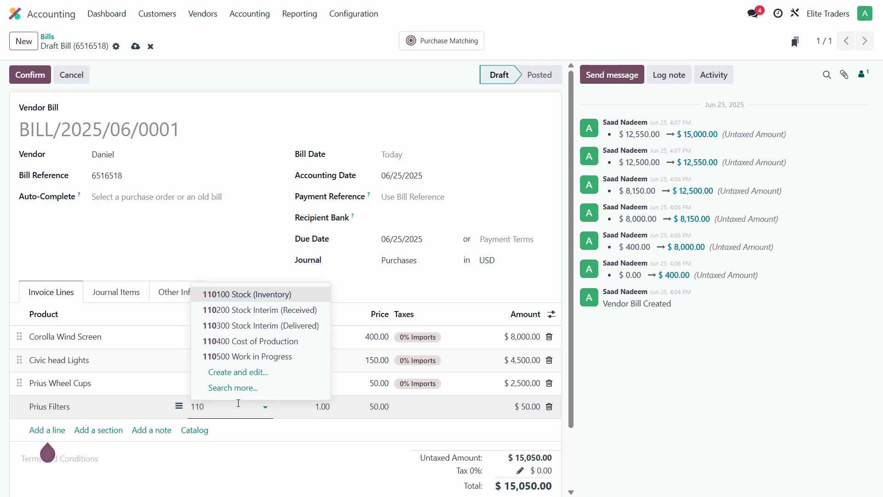
left_click(336, 407)
Step: Look up the Prius Filters quantity in the PDF, set that line's quantity to 70 and its tax to 0% Imports
key("alt+Tab")
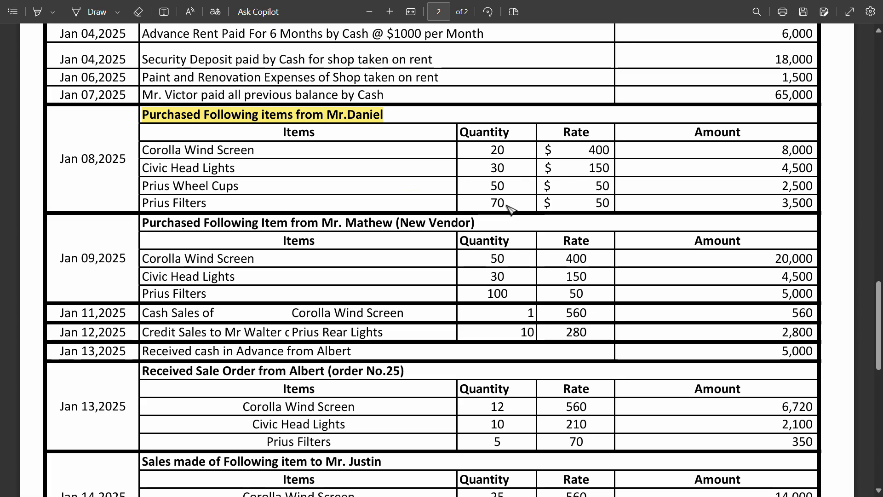
key("alt+Tab")
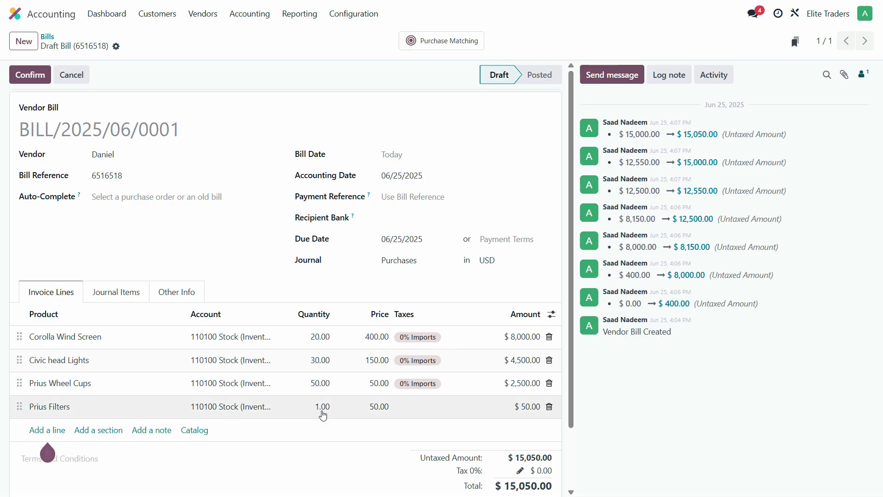
left_click(323, 414)
type("70")
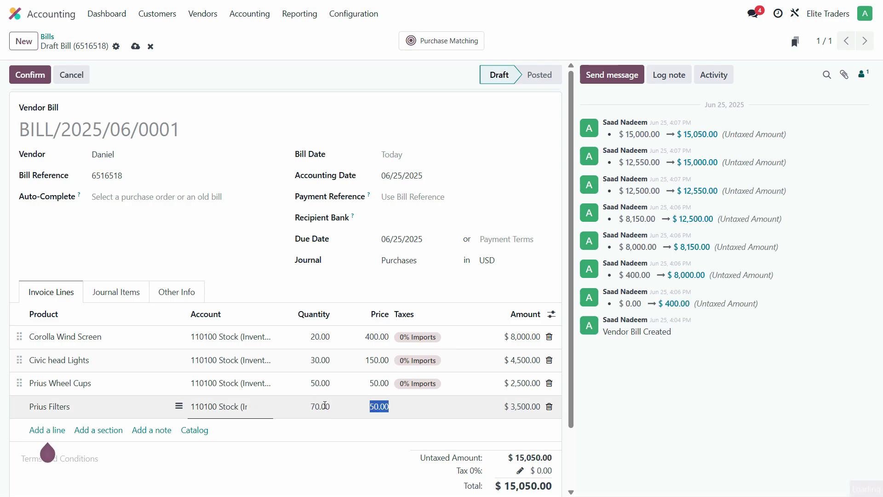
left_click(432, 407)
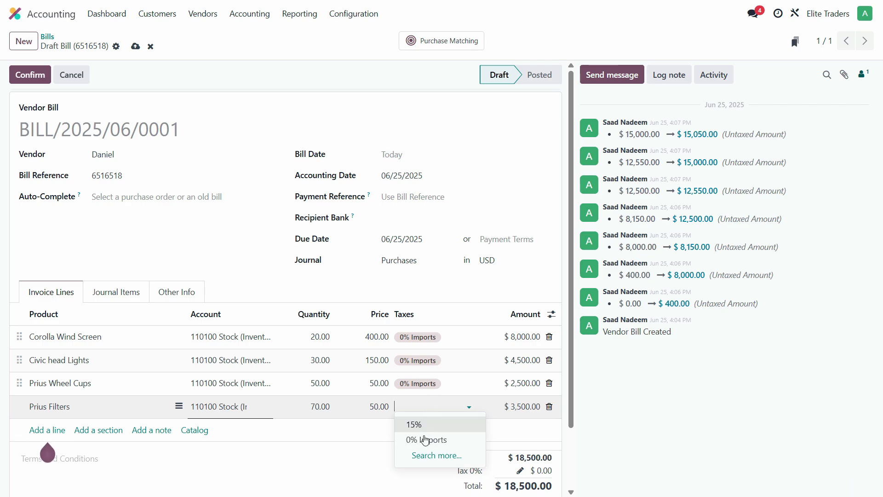
left_click(425, 440)
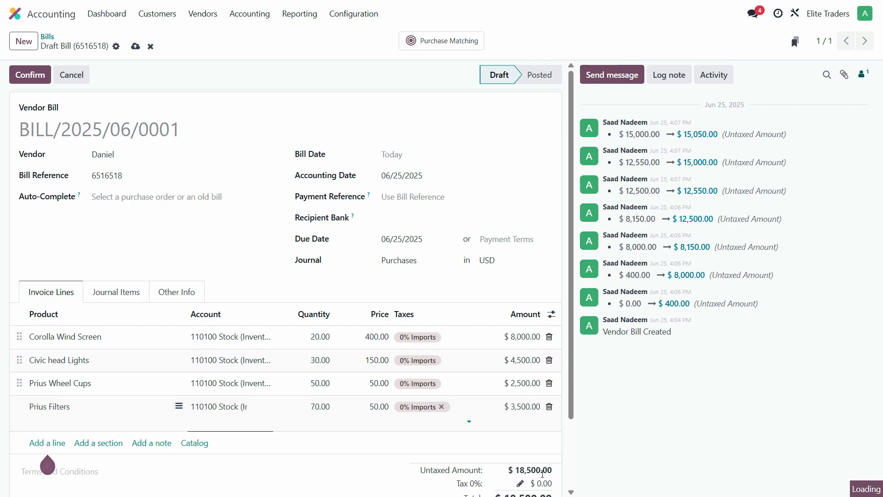
Step: Compare the bill's line amounts with the Jan 08,2025 purchase amounts in the PDF
key("alt+Tab")
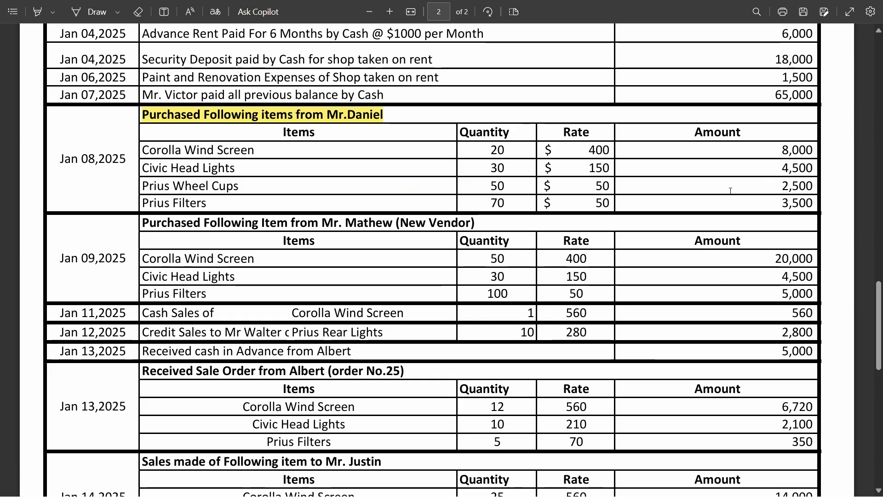
key("alt+Tab")
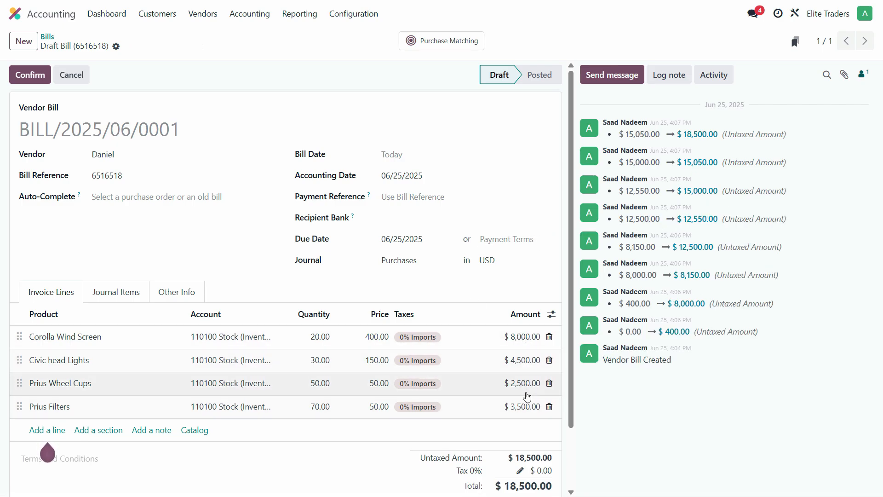
key("alt+Tab")
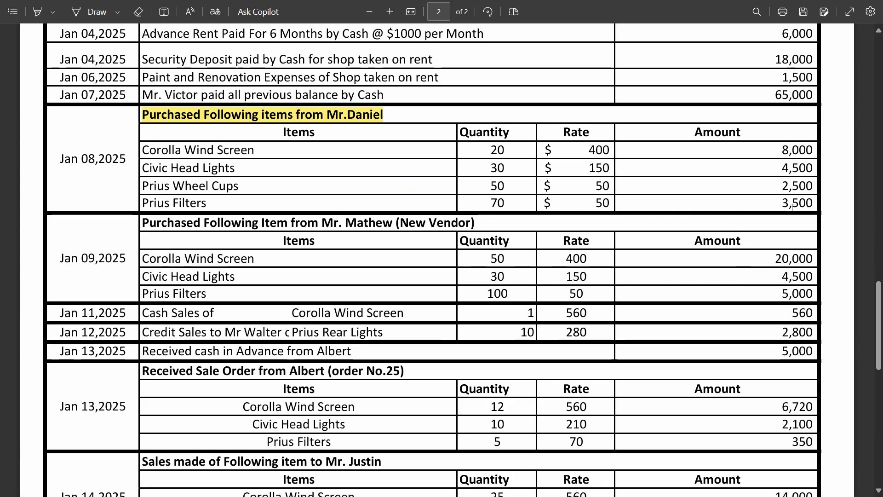
key("alt+Tab")
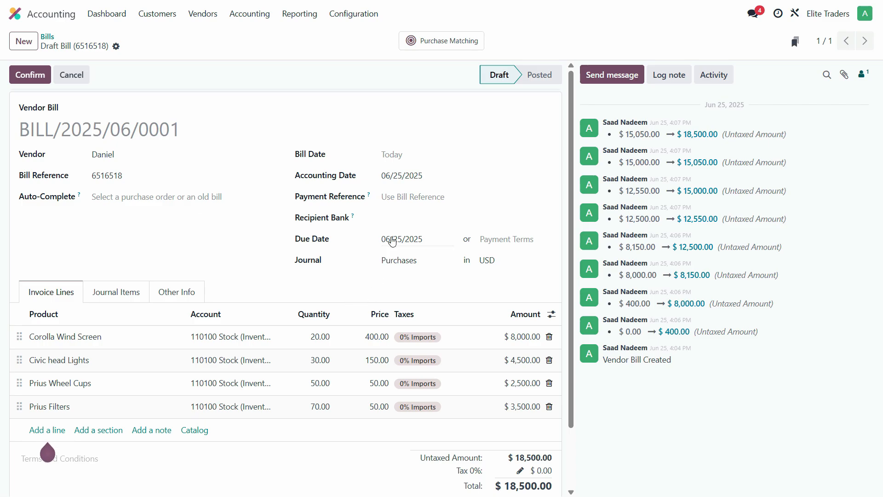
scroll(392, 241, "down", 2)
scroll(386, 193, "up", 2)
Step: Set the bill date to 01/08/2025
left_click(384, 155)
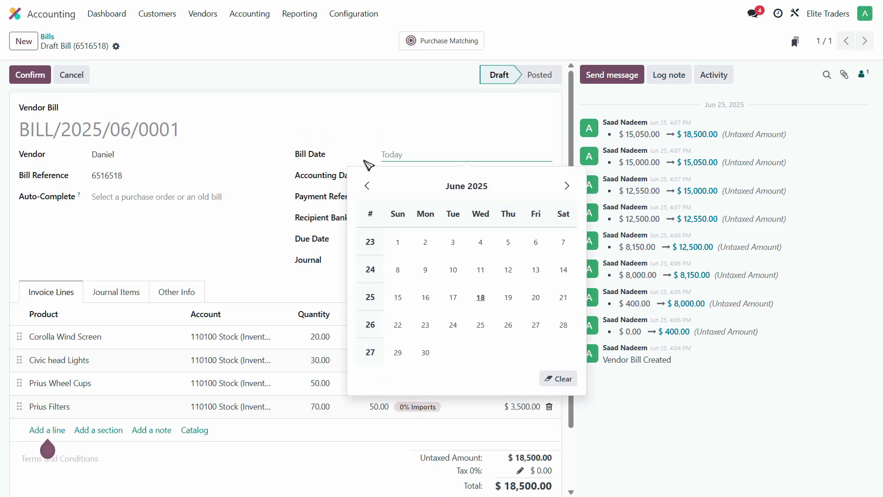
left_click(456, 188)
left_click(378, 222)
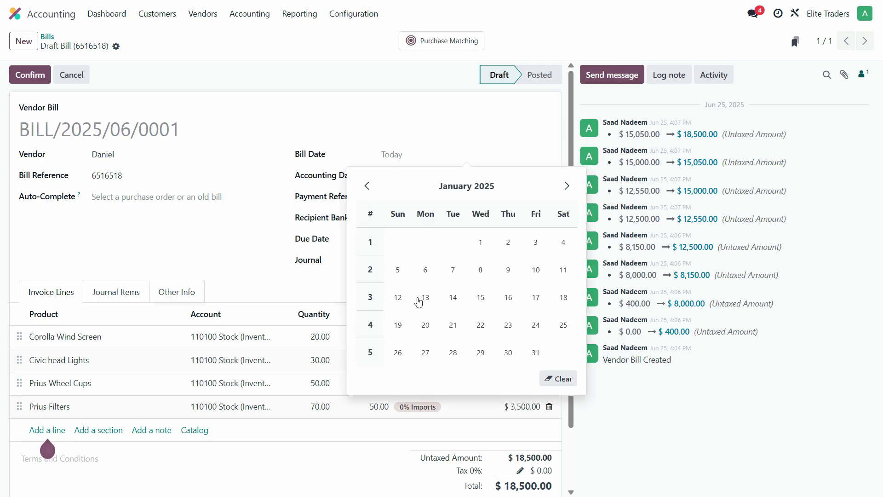
left_click(482, 272)
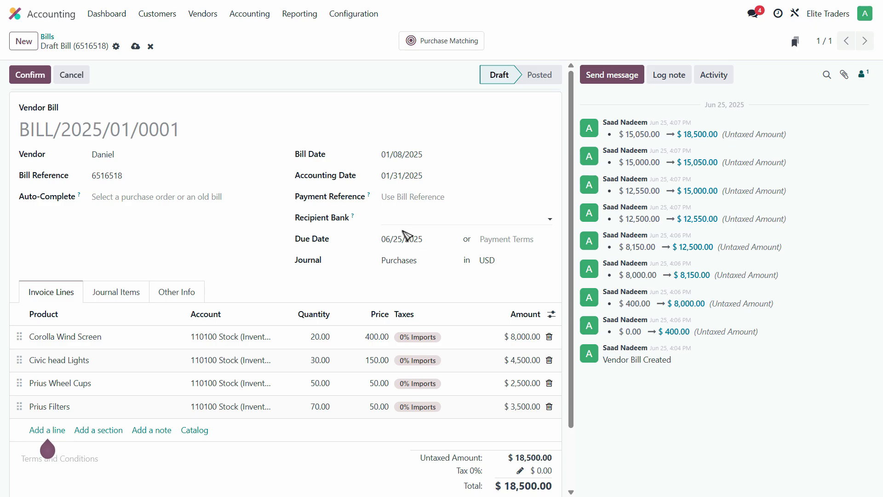
Step: Set the bill's payment terms to 15 Days in place of a fixed due date
left_click(423, 244)
left_click(504, 239)
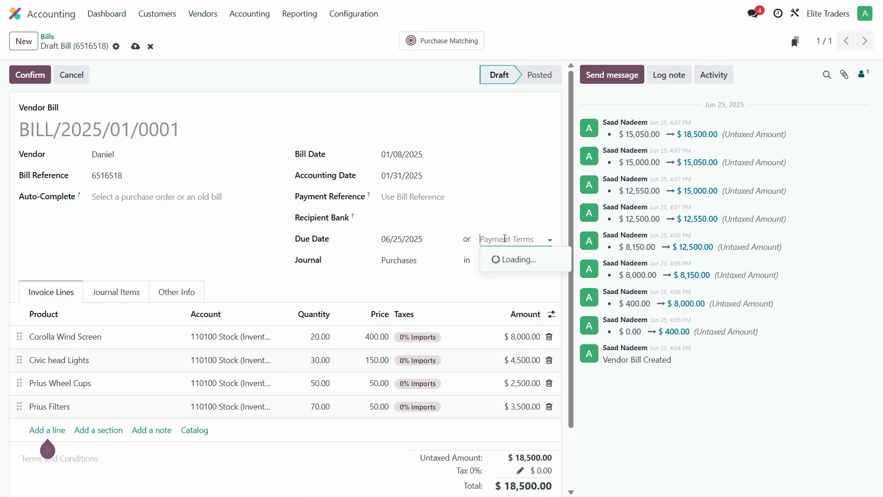
left_click(501, 275)
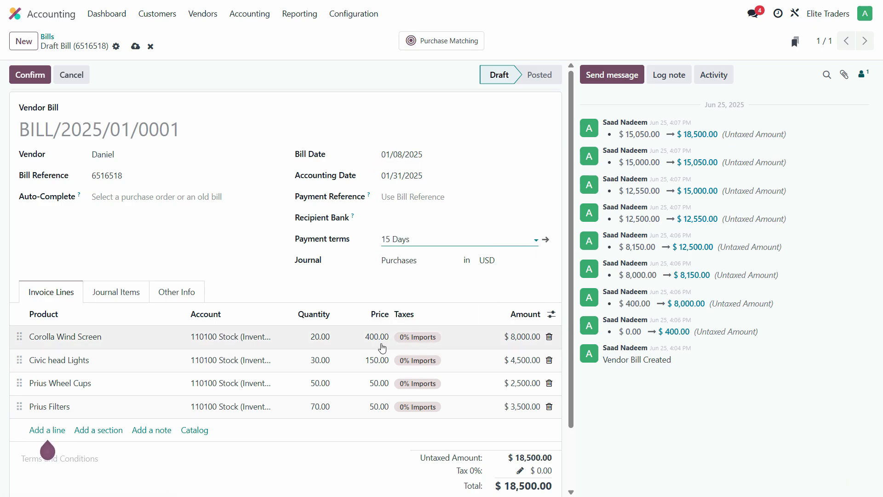
Step: Review the bill's lines and totals, and confirm the vendor bill to post it
scroll(372, 368, "down", 3)
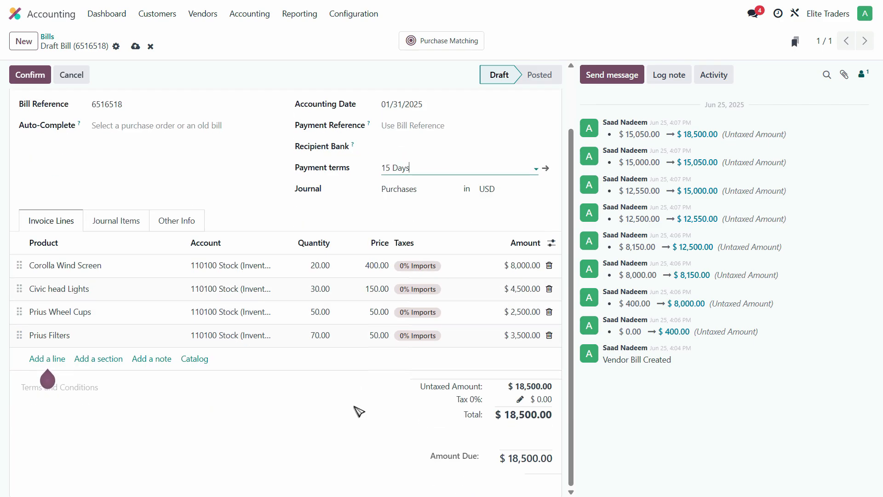
scroll(187, 414, "up", 3)
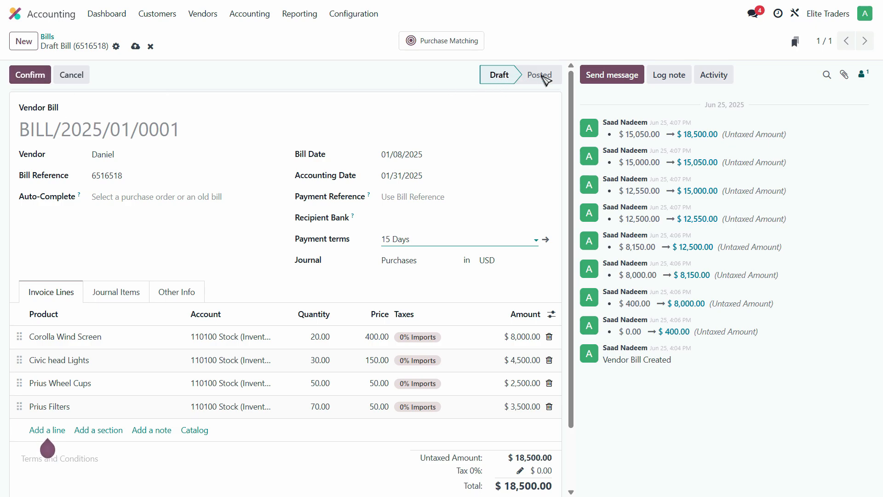
left_click(30, 74)
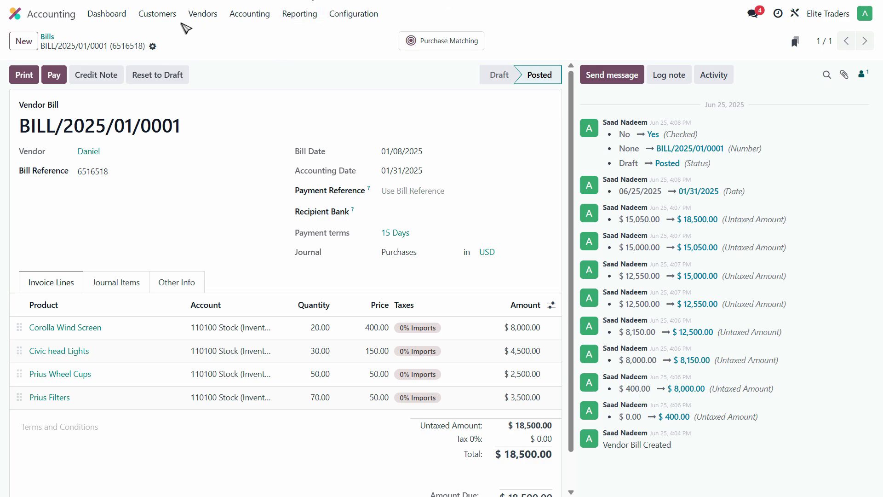
Step: Check the posted bill in the vendor bills list and reopen its record
left_click(203, 13)
left_click(201, 34)
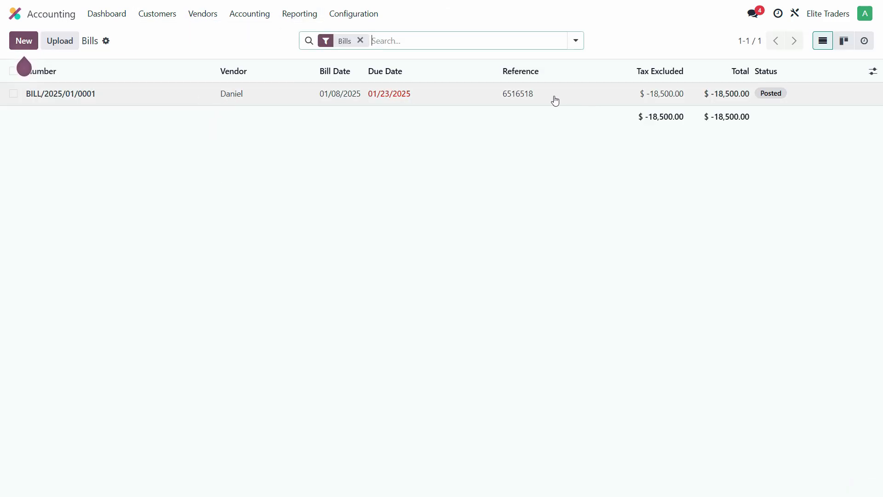
left_click(555, 101)
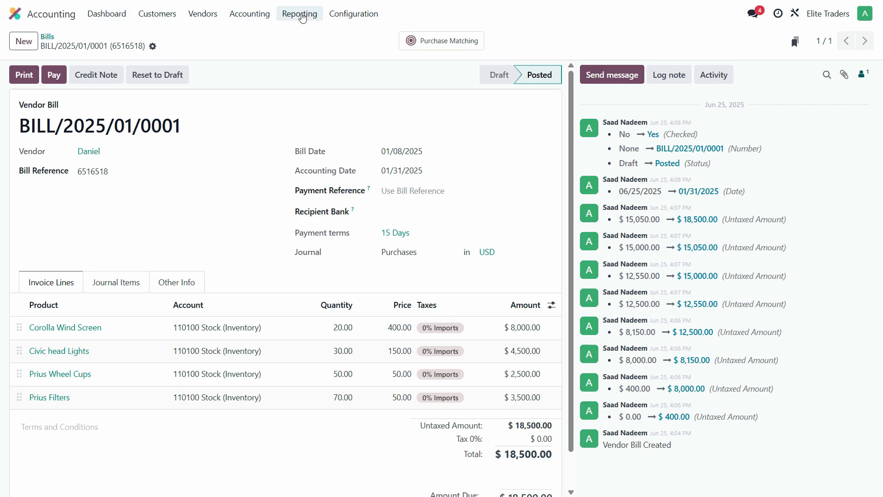
Step: Expand Current Assets in the Balance Sheet and inspect the journal items behind the 110100 Stock (Inventory) balance
left_click(300, 14)
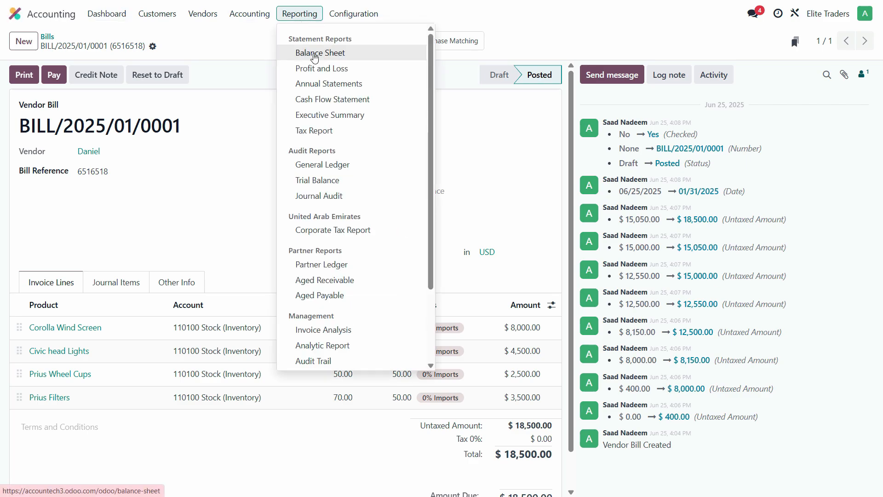
left_click(320, 54)
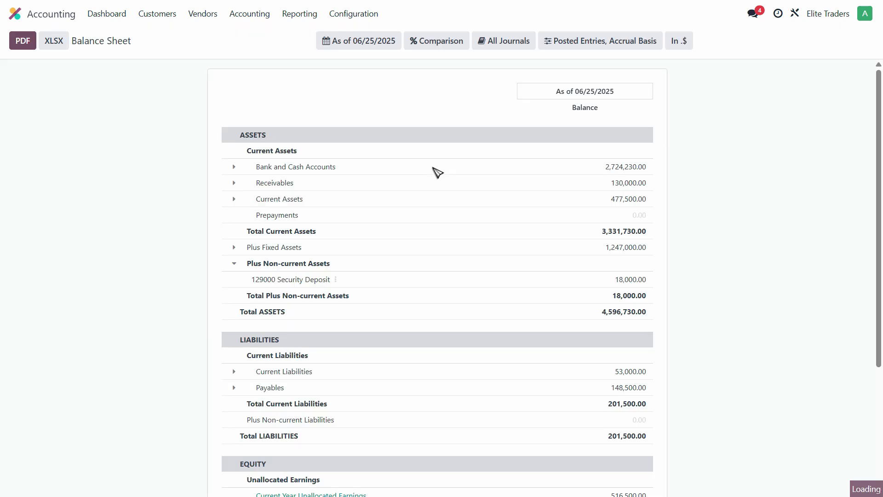
left_click(229, 205)
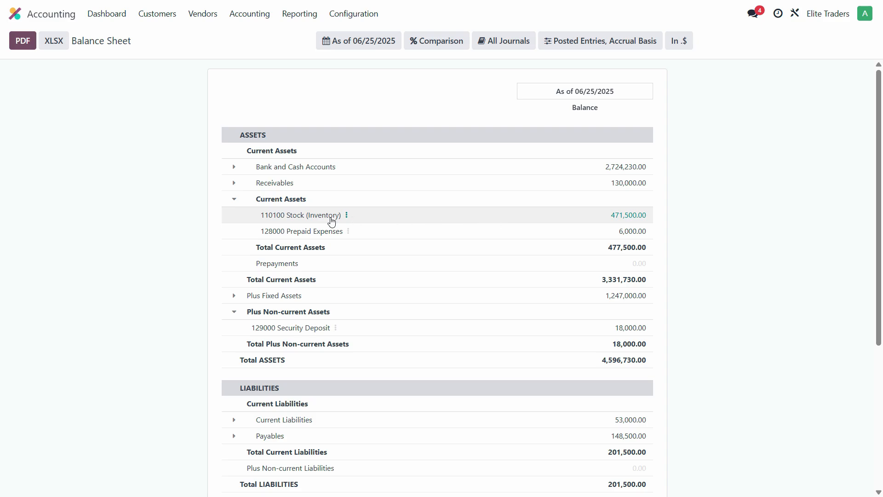
left_click(643, 215)
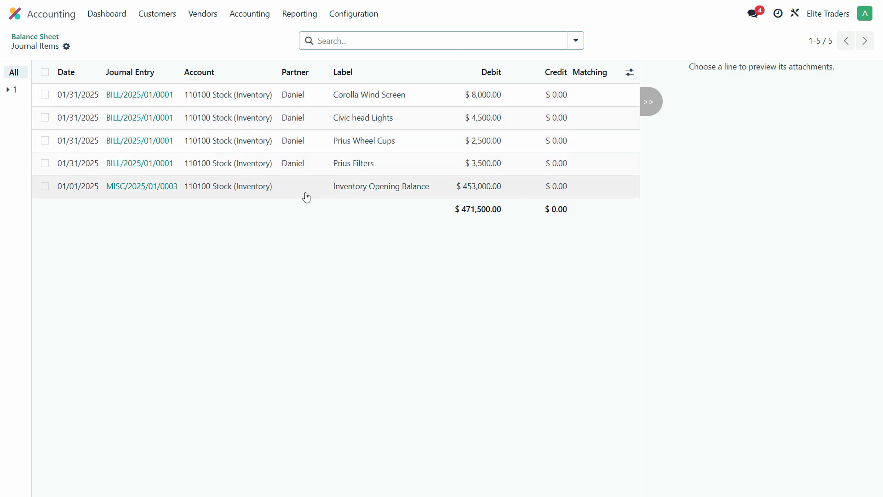
Step: Leave the journal items and return to the overview of installed apps
left_click(15, 20)
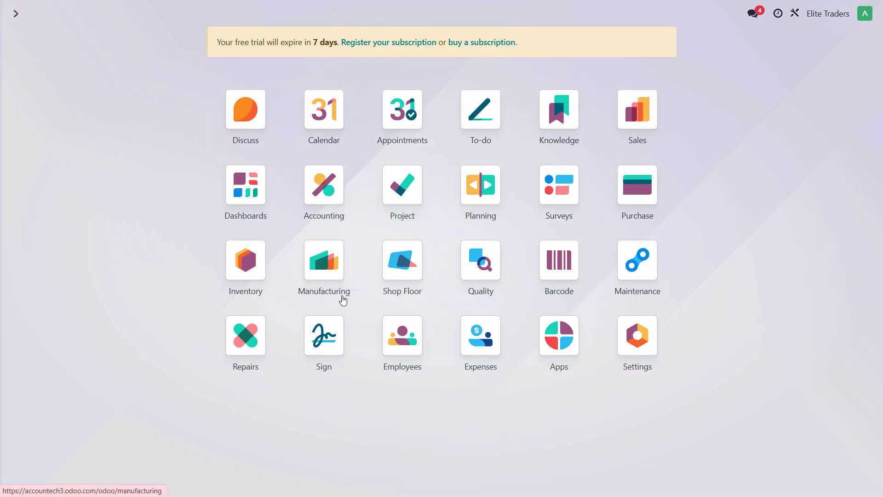